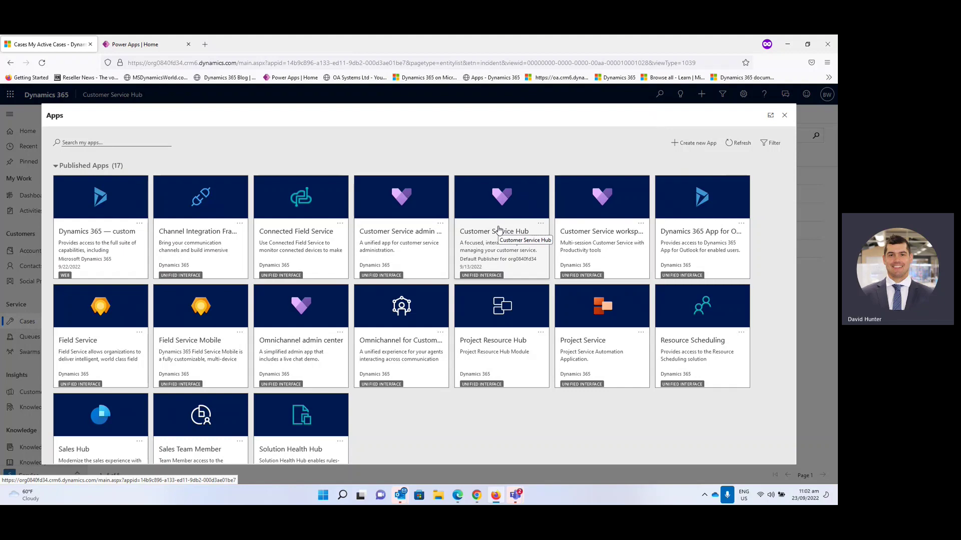
Open the Customer Service Hub app and show the My Active Cases list.
{"action": "left_click", "coordinate": [498, 230]}
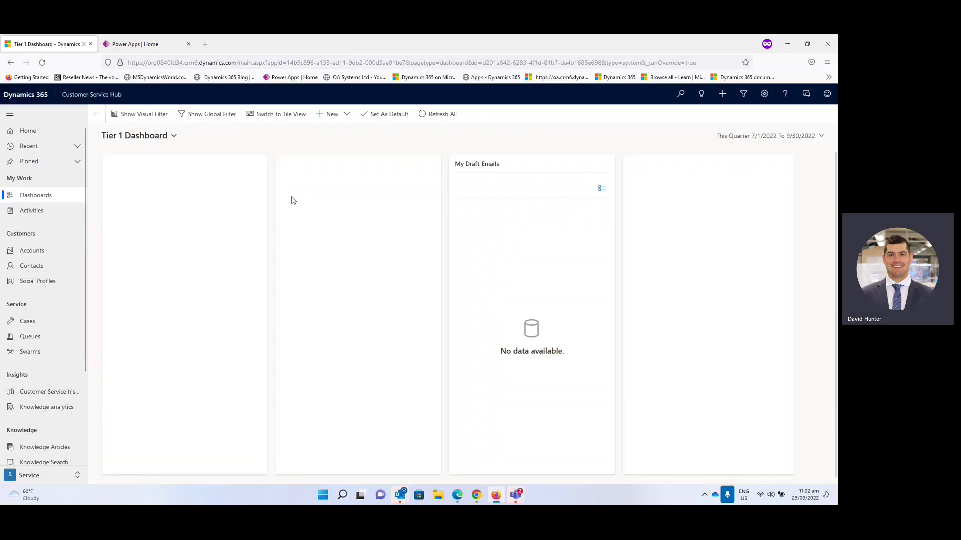
{"action": "left_click", "coordinate": [30, 321]}
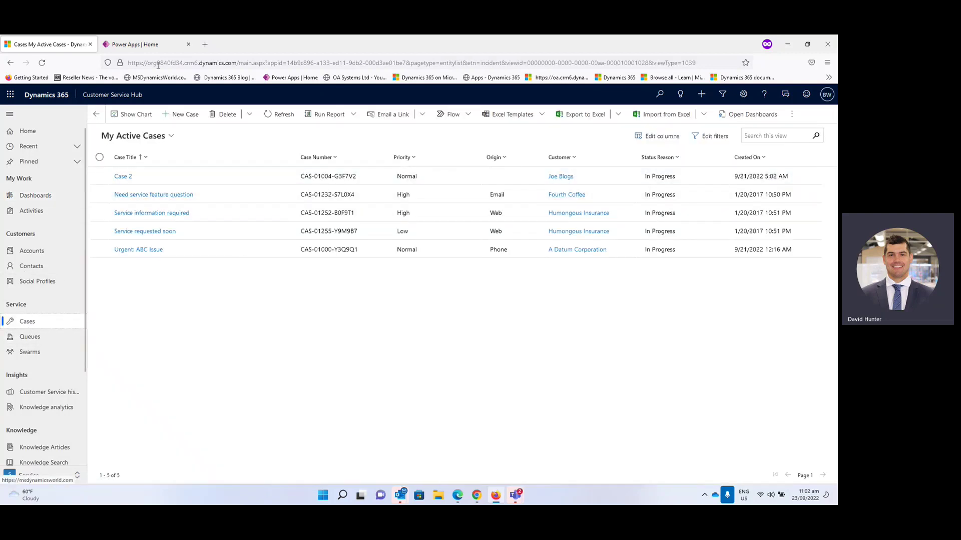
Switch to Power Apps and start a new automated cloud flow from the Flows page.
{"action": "left_click", "coordinate": [143, 48]}
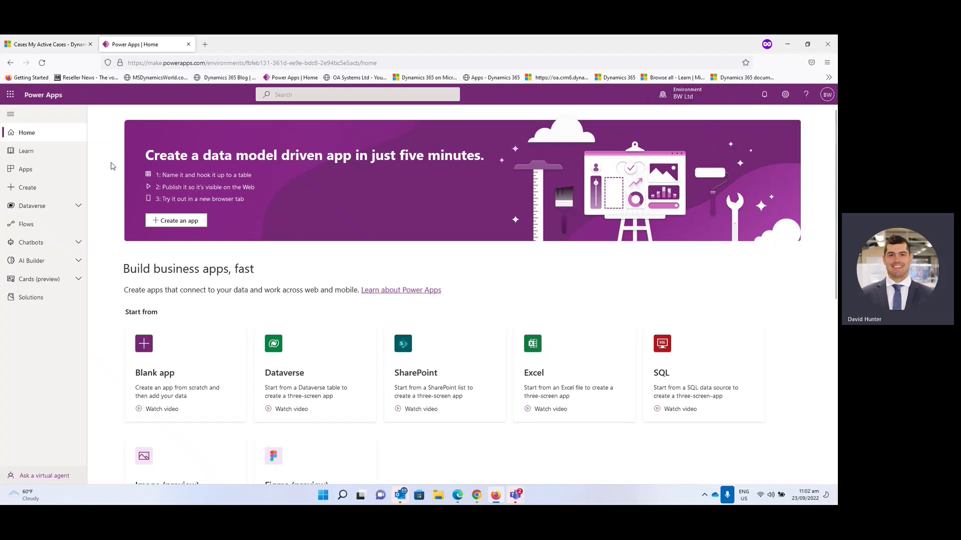
{"action": "left_click", "coordinate": [29, 224]}
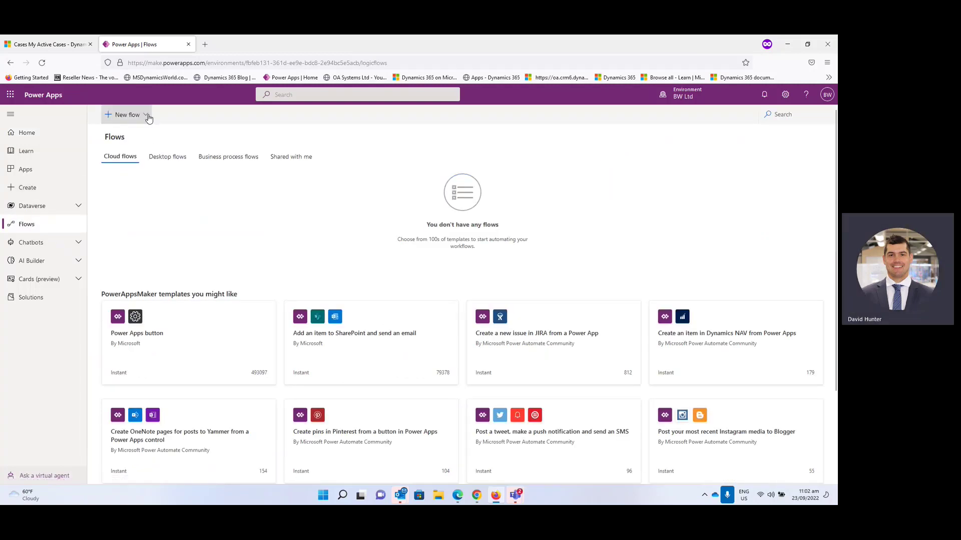
{"action": "left_click", "coordinate": [145, 116]}
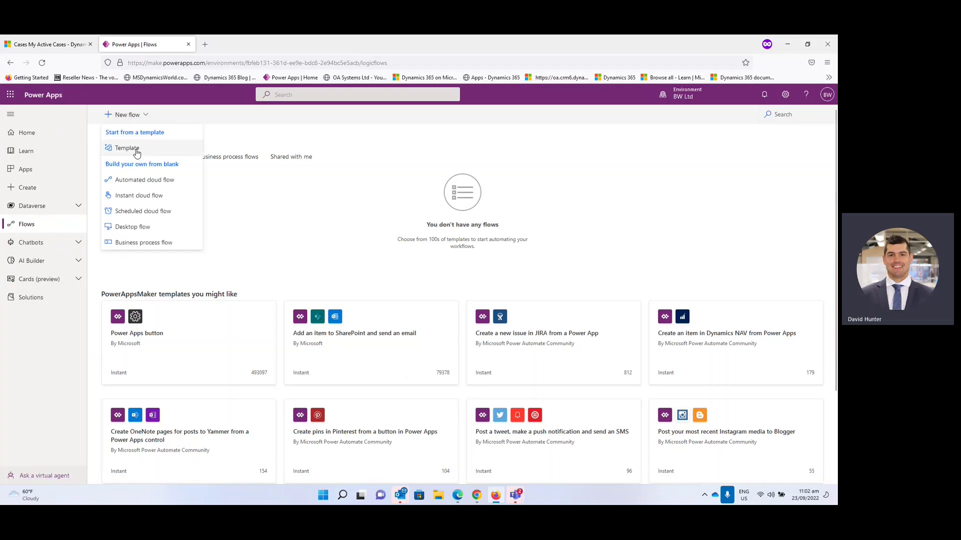
{"action": "left_click", "coordinate": [135, 182]}
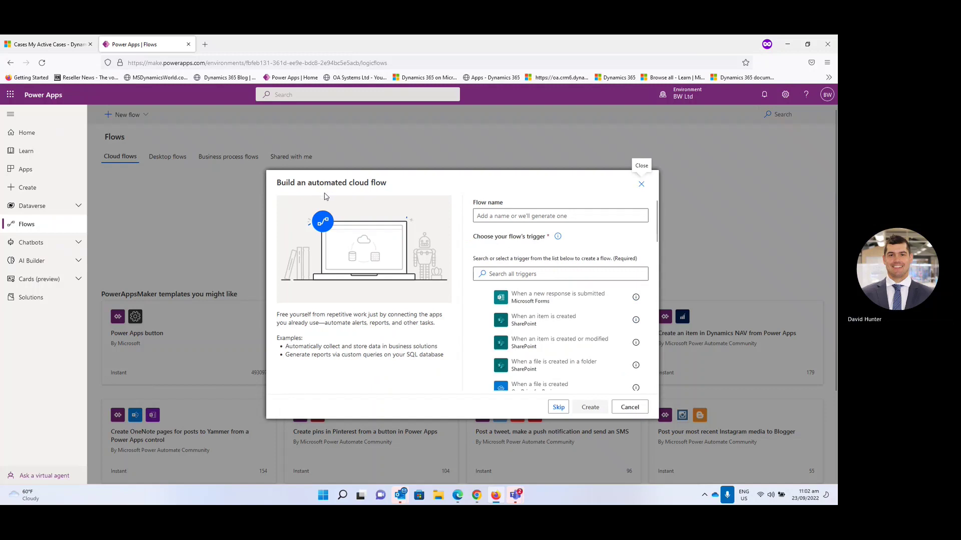
Create flow 'Send an email when a new case is created' with Dataverse 'When a row is added, modified or deleted' trigger.
{"action": "left_click", "coordinate": [503, 217]}
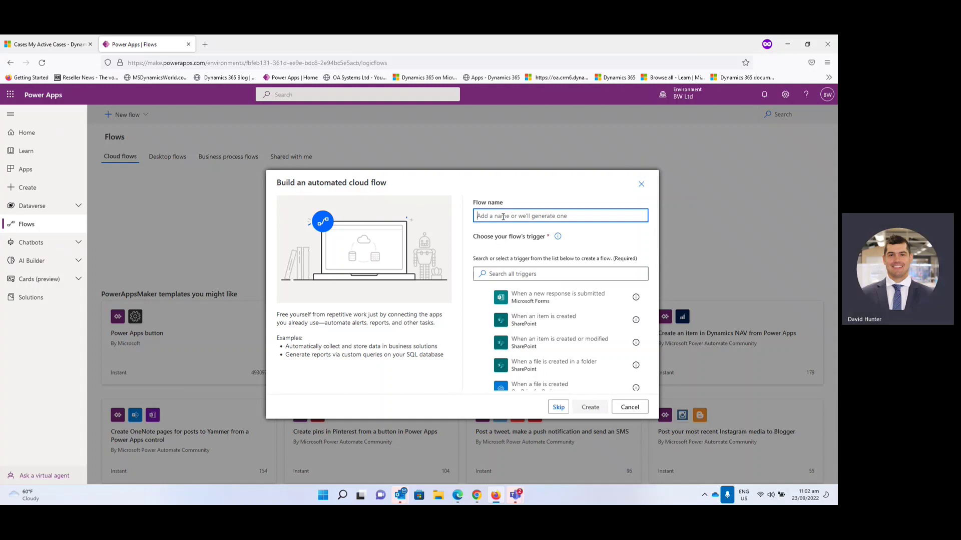
{"action": "type", "text": "Send"}
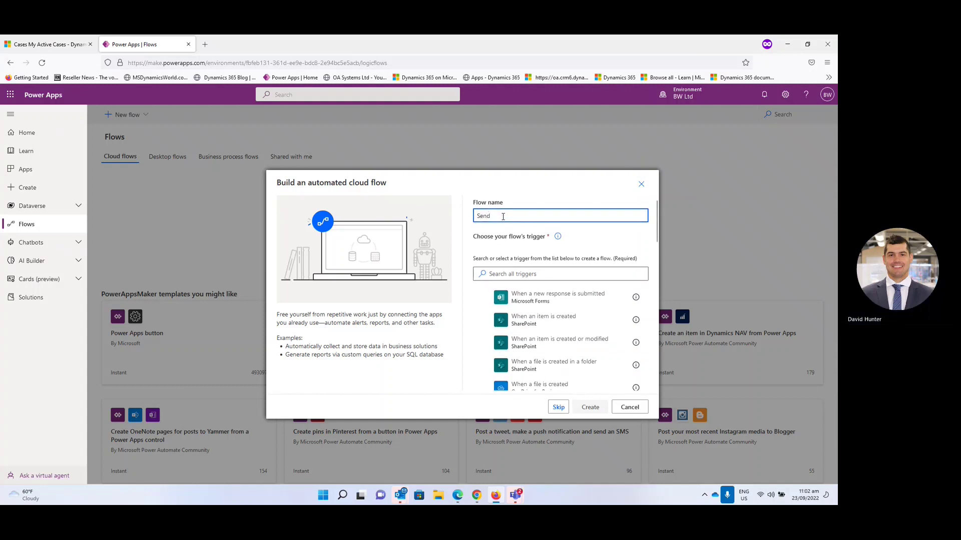
{"action": "type", "text": " an email"}
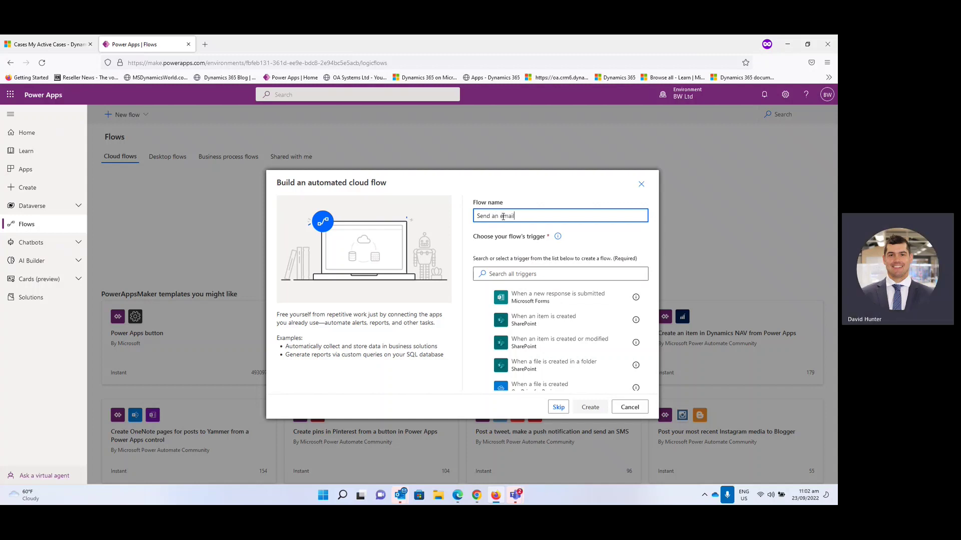
{"action": "type", "text": " when a new case is create"}
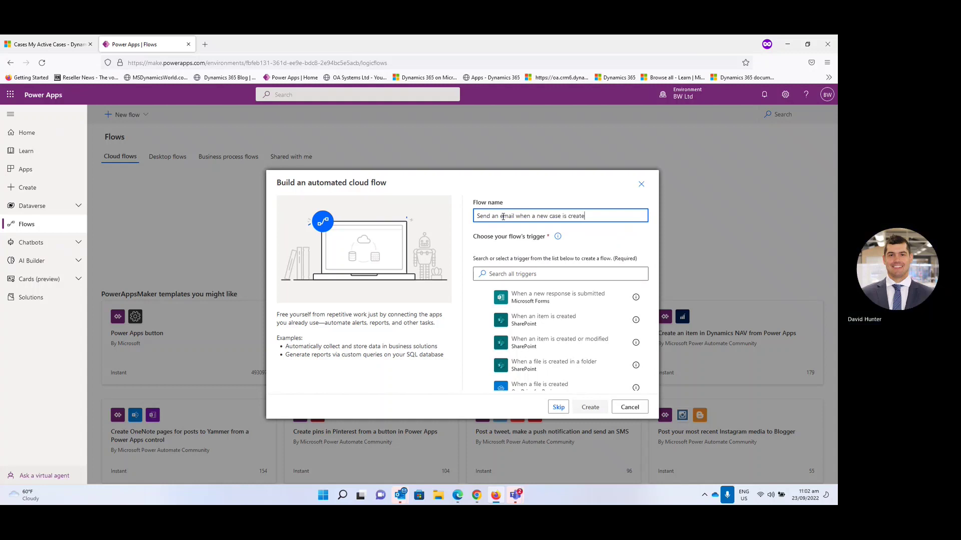
{"action": "type", "text": "d"}
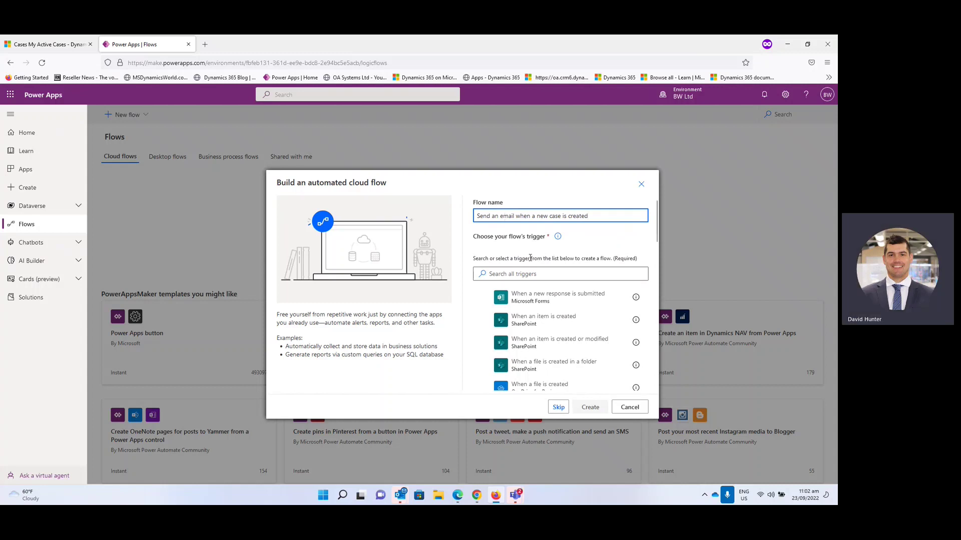
{"action": "left_click", "coordinate": [537, 270]}
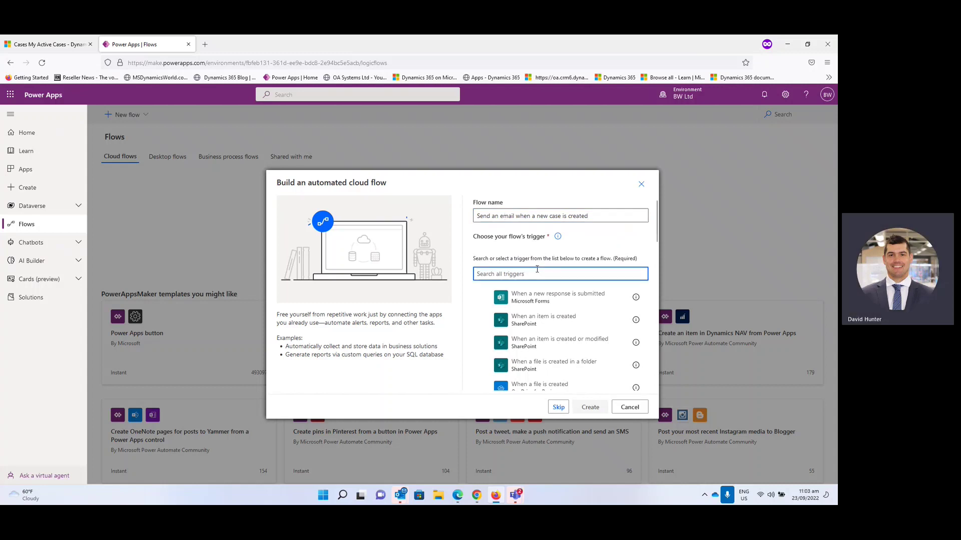
{"action": "type", "text": "data"}
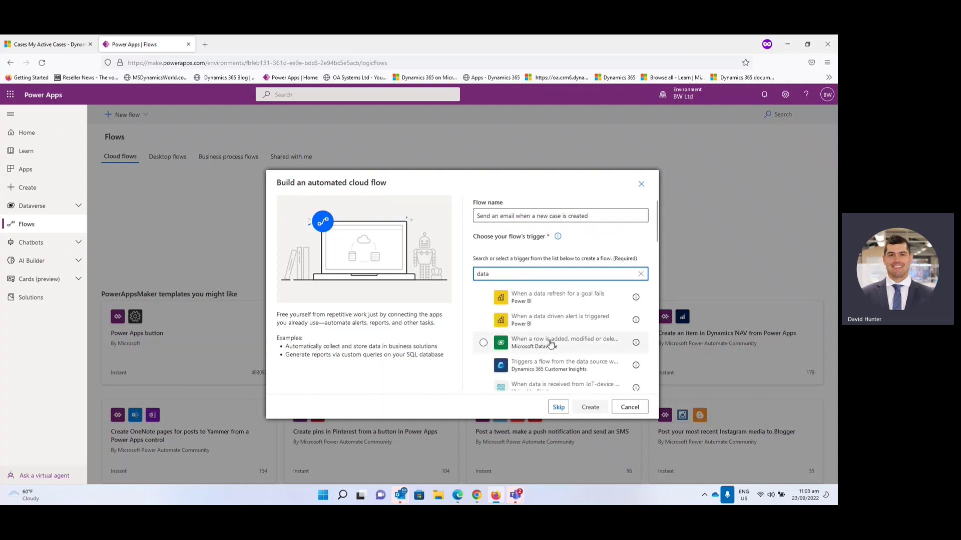
{"action": "left_click", "coordinate": [551, 345]}
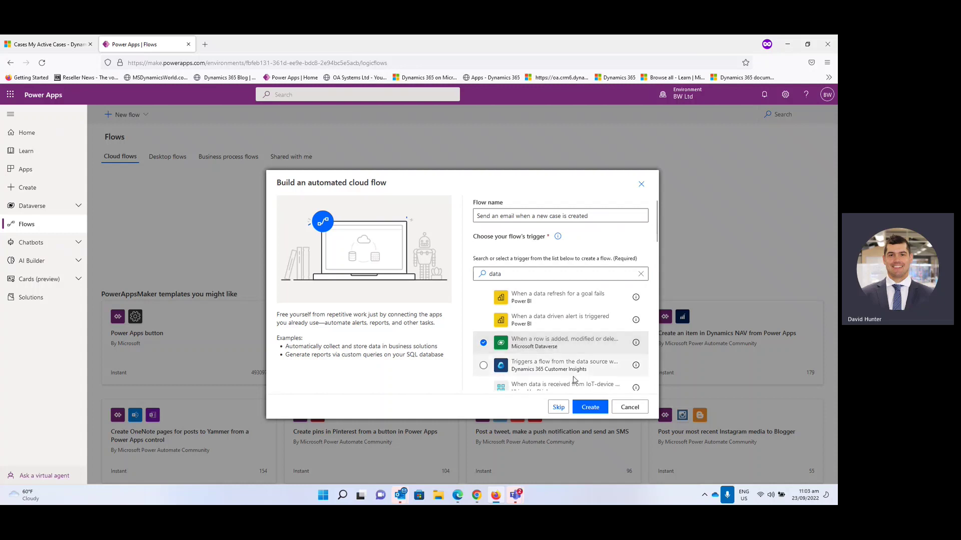
{"action": "left_click", "coordinate": [589, 408]}
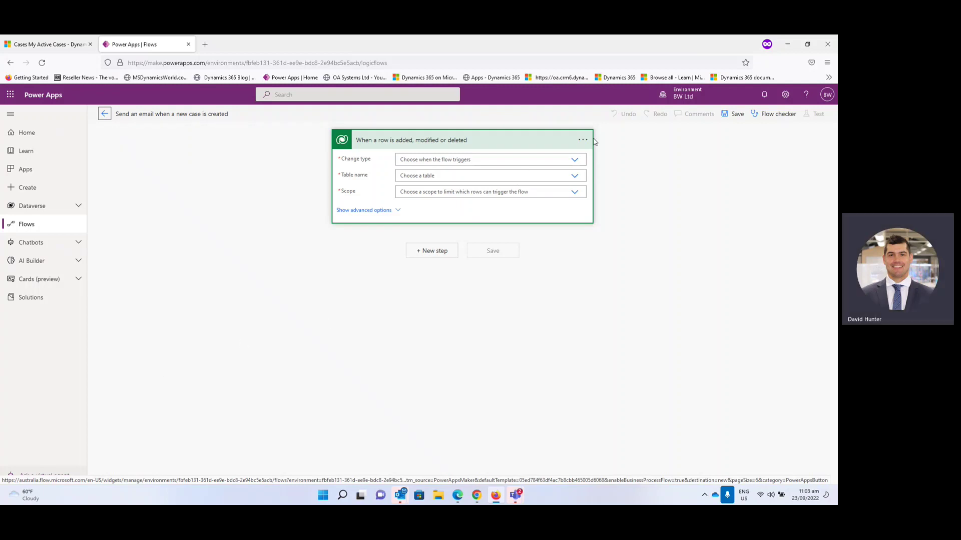
Set the trigger's Change type to Added, Table name to Cases and Scope to Organization.
{"action": "left_click", "coordinate": [574, 160]}
{"action": "left_click", "coordinate": [520, 174]}
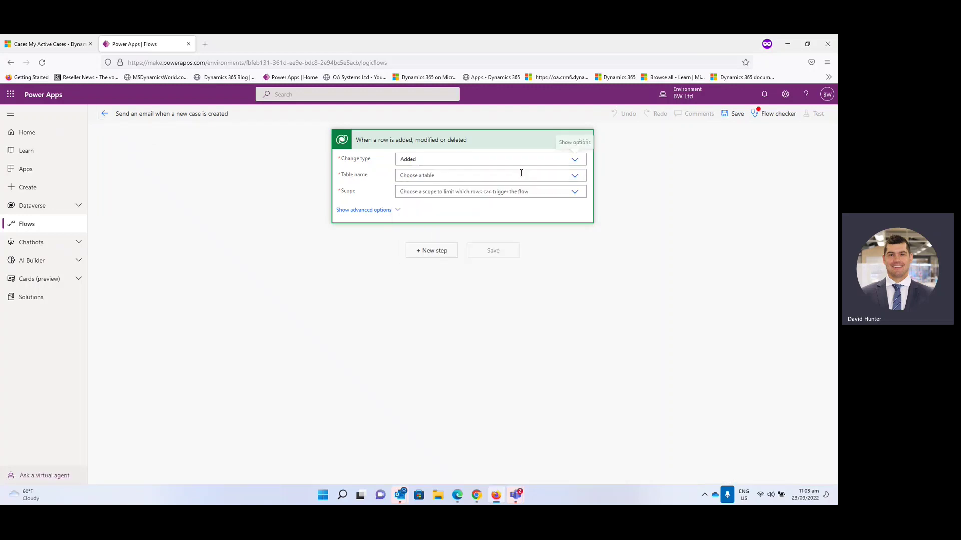
{"action": "left_click", "coordinate": [549, 177]}
{"action": "type", "text": "cases"}
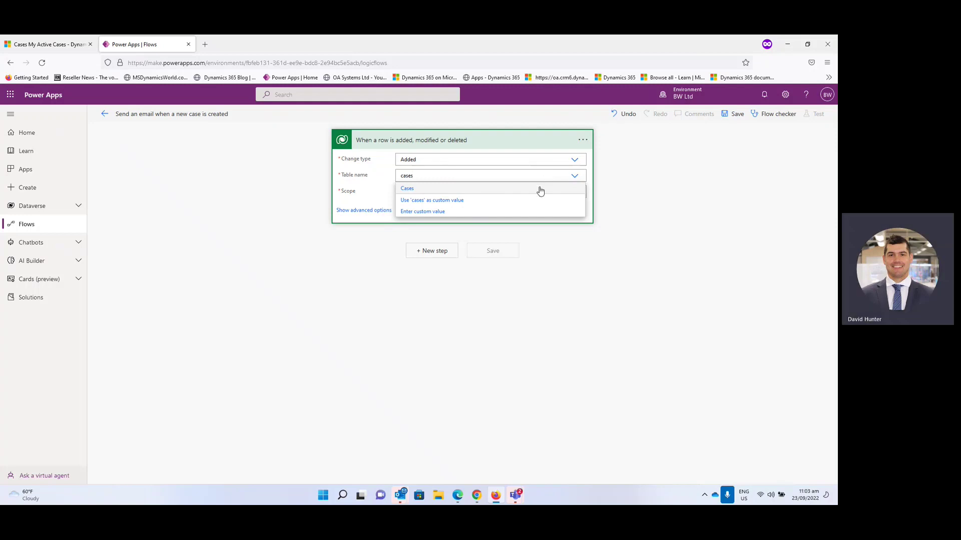
{"action": "left_click", "coordinate": [540, 190]}
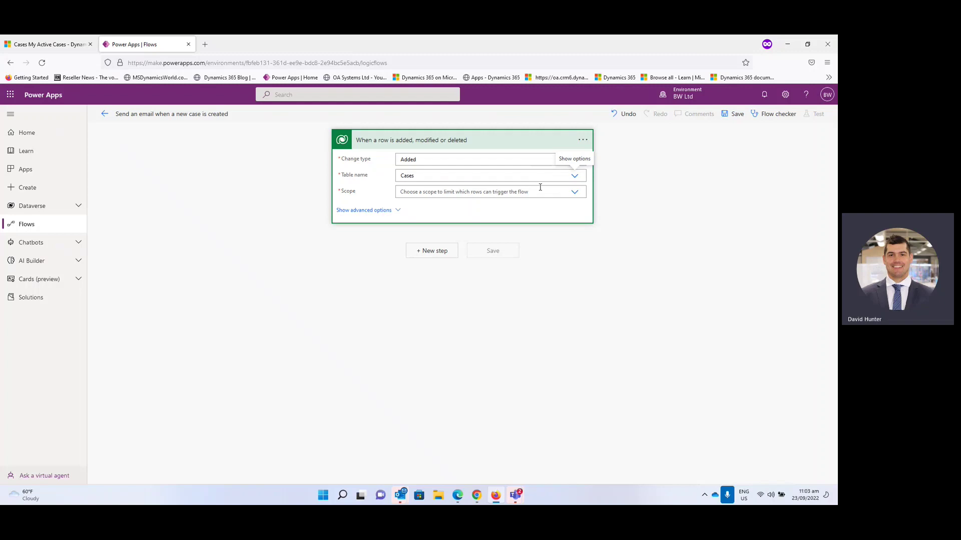
{"action": "left_click", "coordinate": [575, 194]}
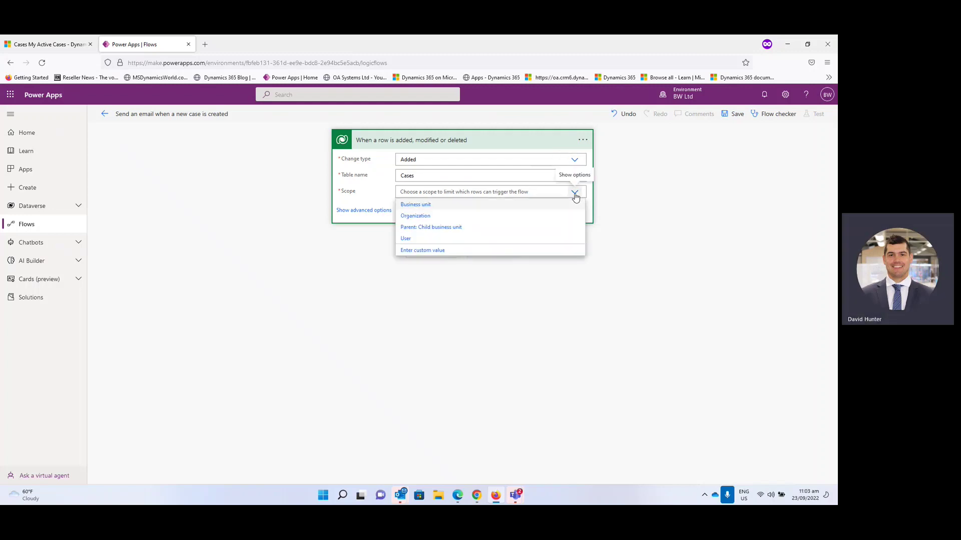
{"action": "left_click", "coordinate": [495, 219]}
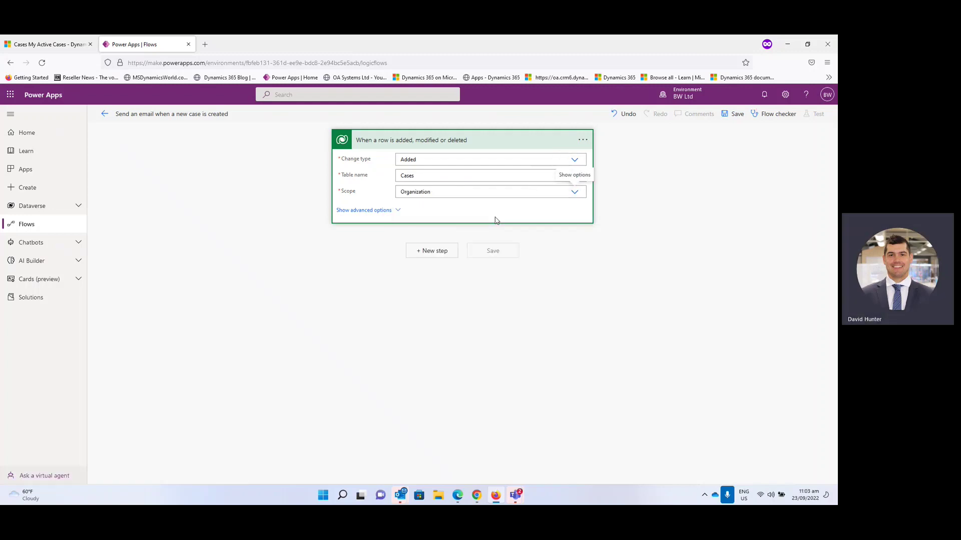
Add a Microsoft Dataverse 'Get a row by ID' step after the trigger.
{"action": "left_click", "coordinate": [431, 251]}
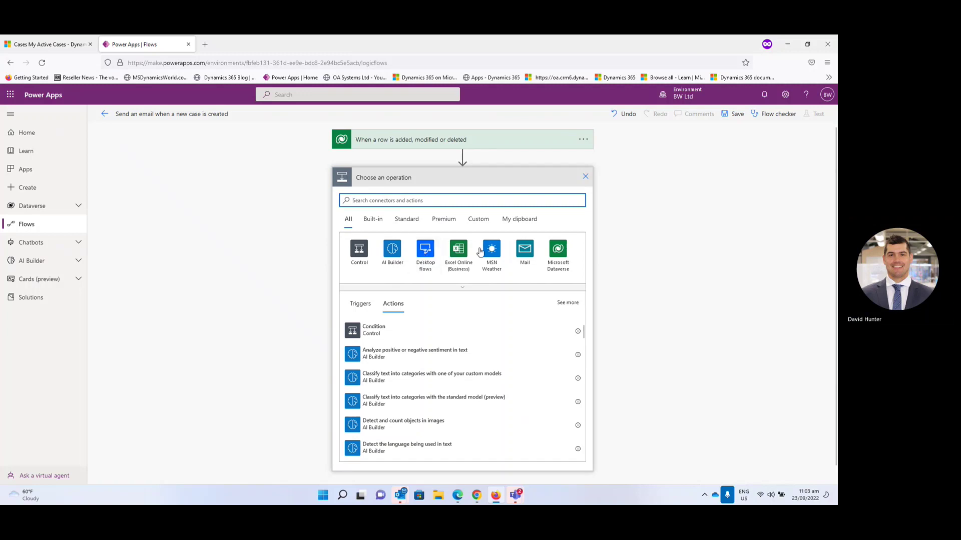
{"action": "left_click", "coordinate": [558, 250]}
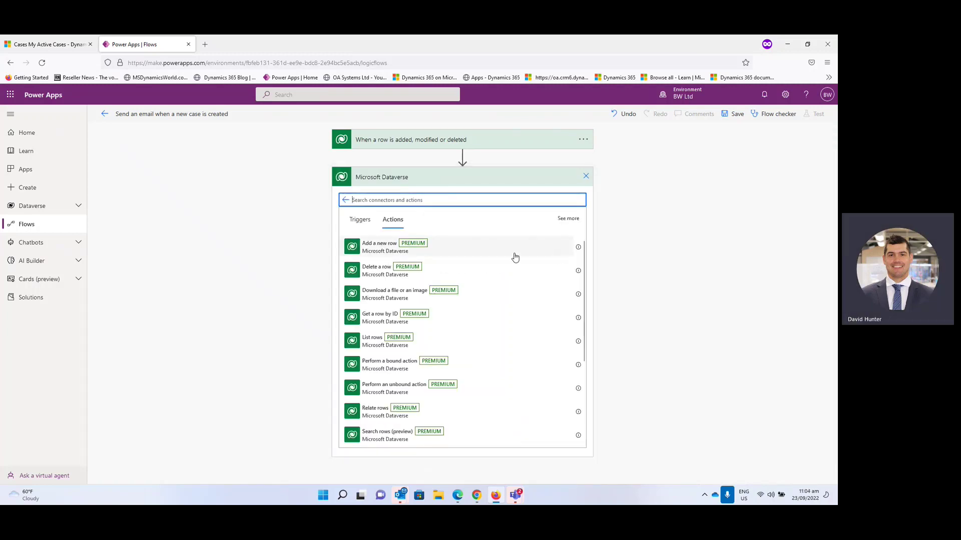
{"action": "left_click", "coordinate": [382, 320]}
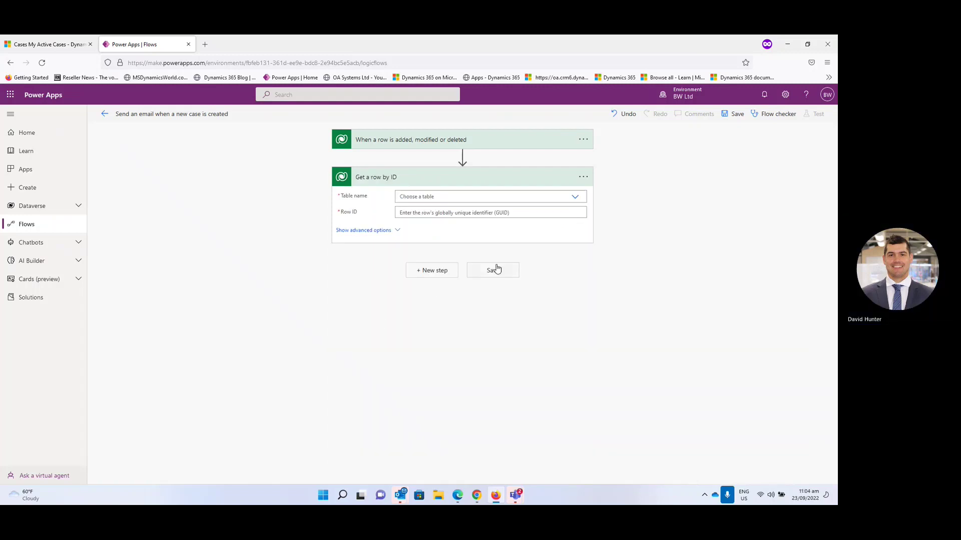
Point the lookup at the Users table with the case Owner (Value) as Row ID.
{"action": "left_click", "coordinate": [574, 199]}
{"action": "type", "text": "users"}
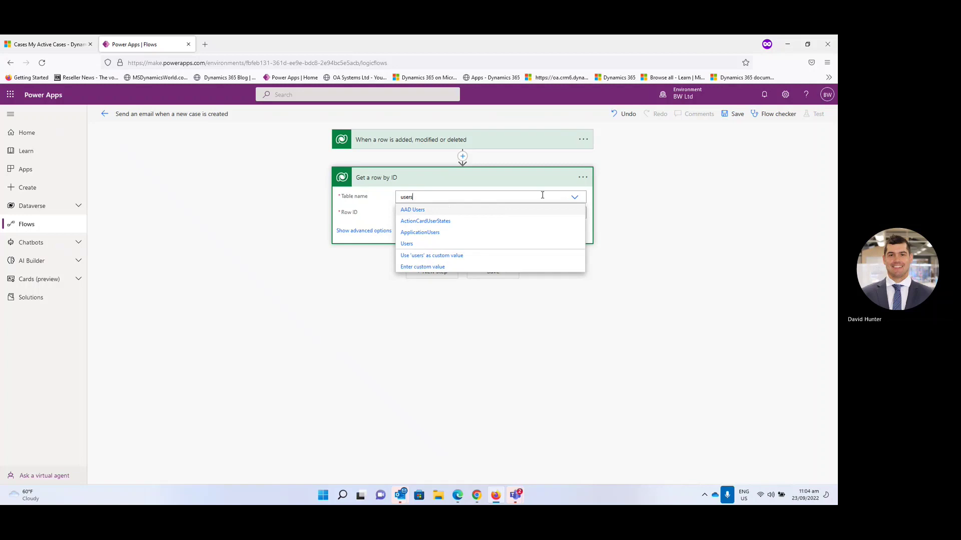
{"action": "left_click", "coordinate": [433, 246]}
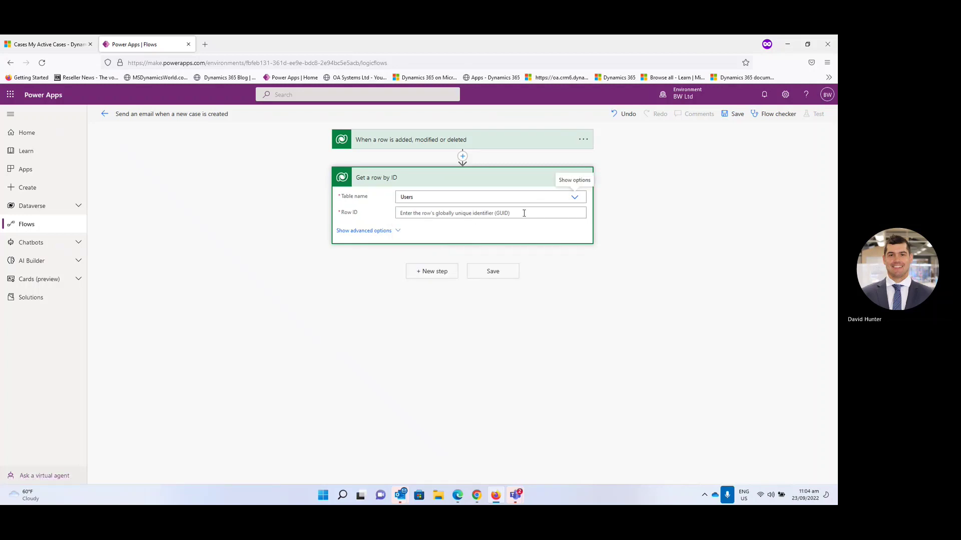
{"action": "left_click", "coordinate": [541, 214]}
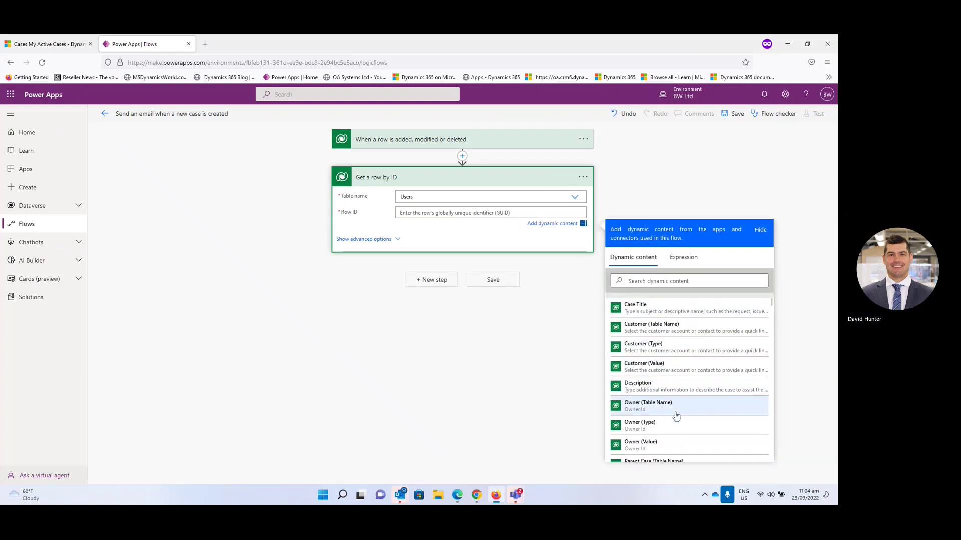
{"action": "scroll", "coordinate": [676, 415], "scroll_direction": "down", "scroll_amount": 1}
{"action": "left_click", "coordinate": [644, 441]}
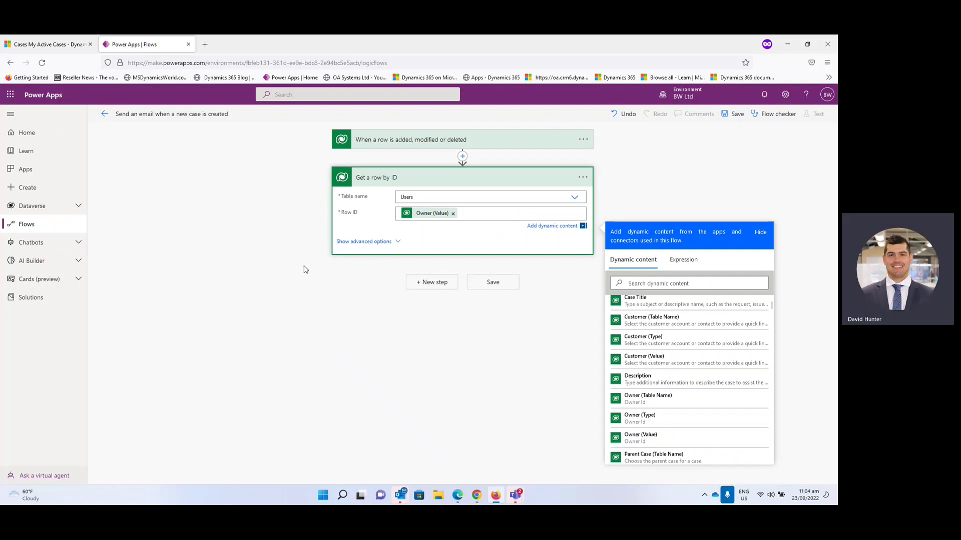
{"action": "left_click", "coordinate": [413, 288]}
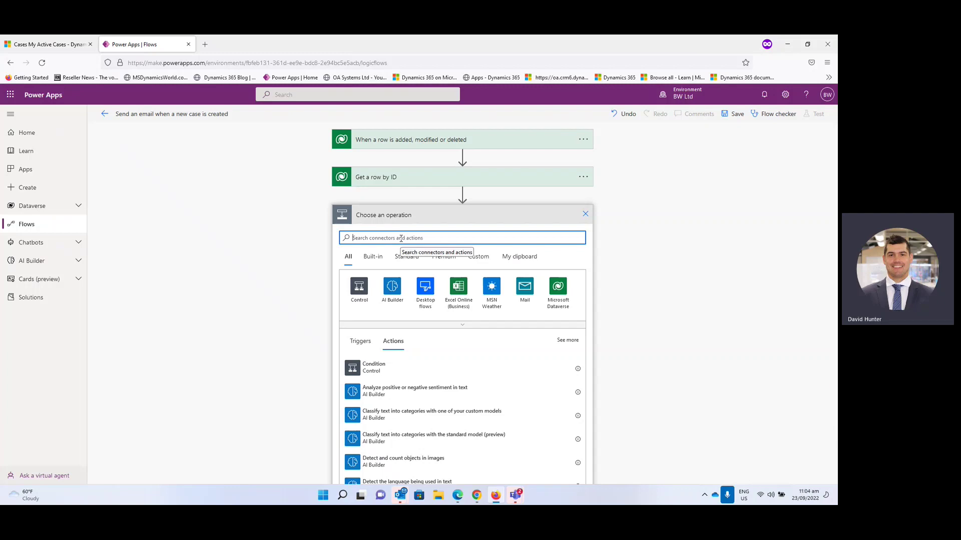
Search the operations for 'sen' to find Send an email (V2).
{"action": "type", "text": "send an"}
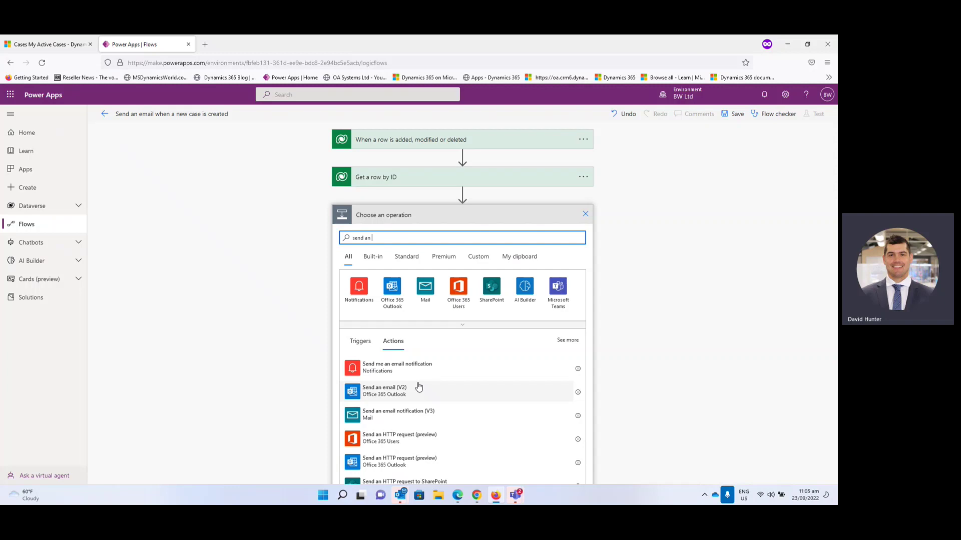
Add Send an email (V2) and address it to the user's Primary Email.
{"action": "left_click", "coordinate": [389, 393]}
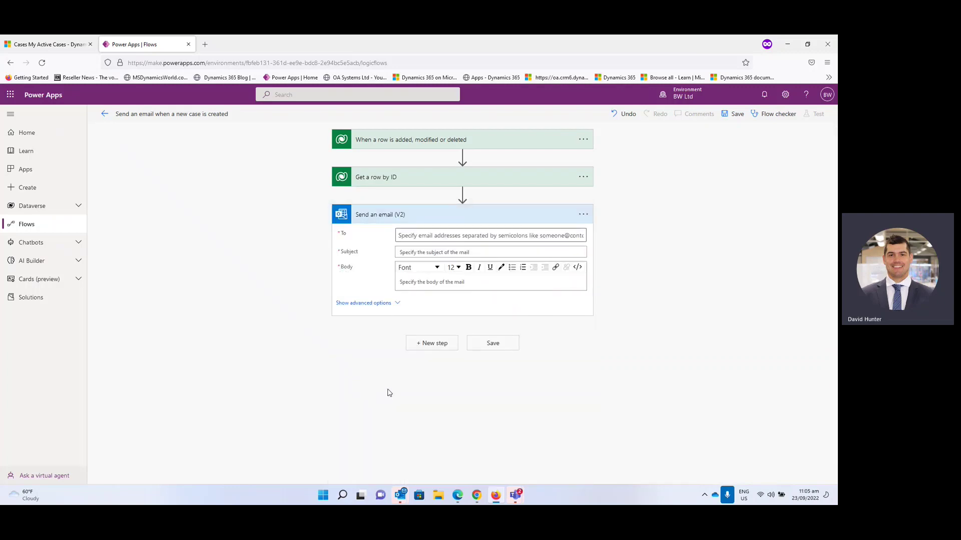
{"action": "left_click", "coordinate": [408, 235]}
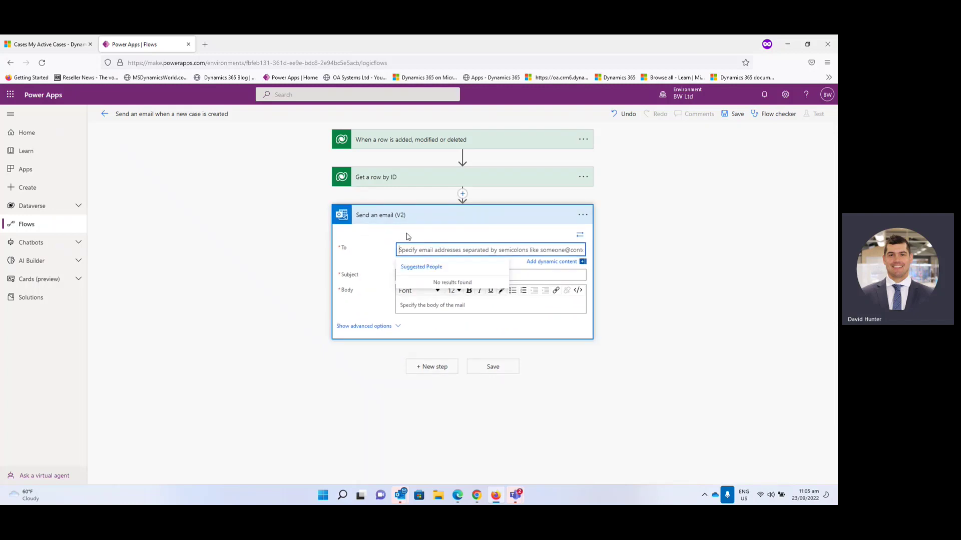
{"action": "left_click", "coordinate": [539, 263]}
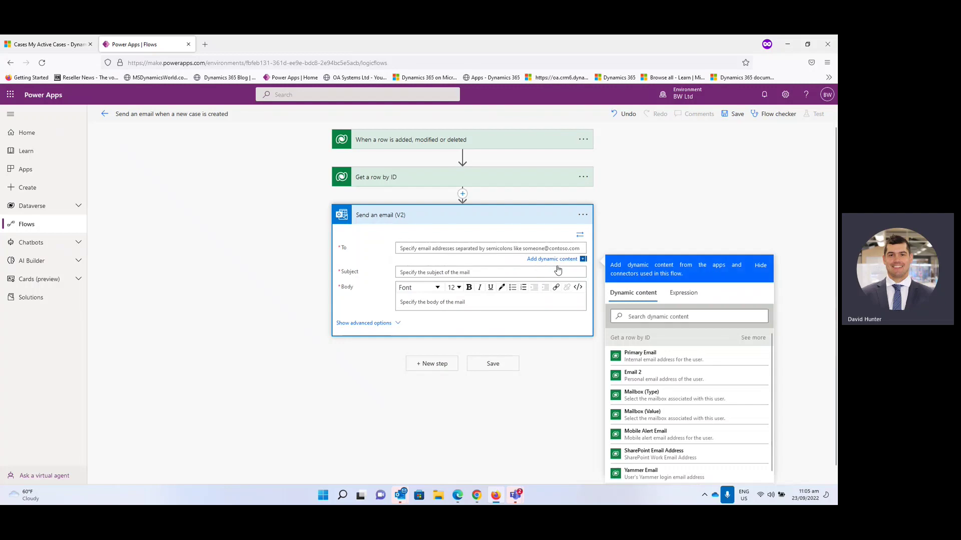
{"action": "left_click", "coordinate": [664, 361]}
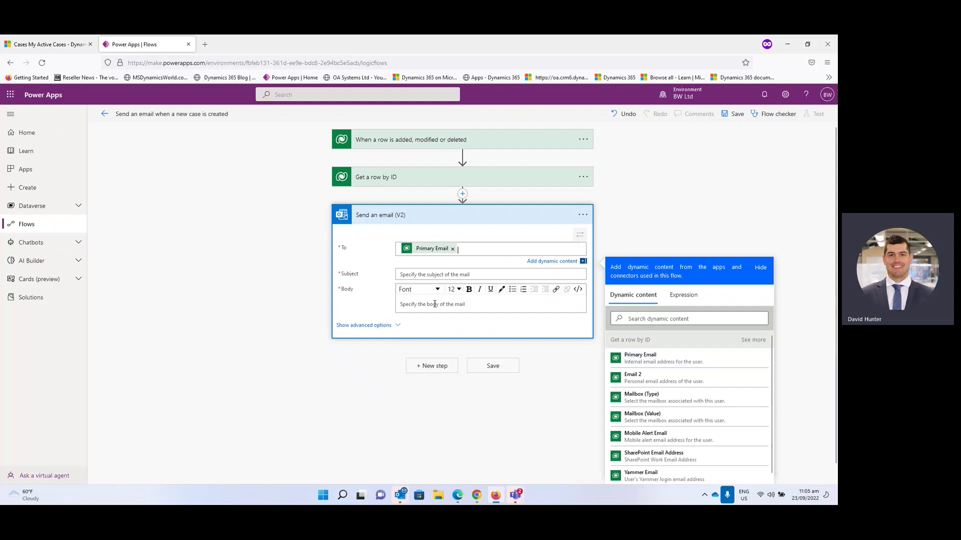
Set the email subject to 'A new case created' followed by the Case Title.
{"action": "left_click", "coordinate": [420, 272]}
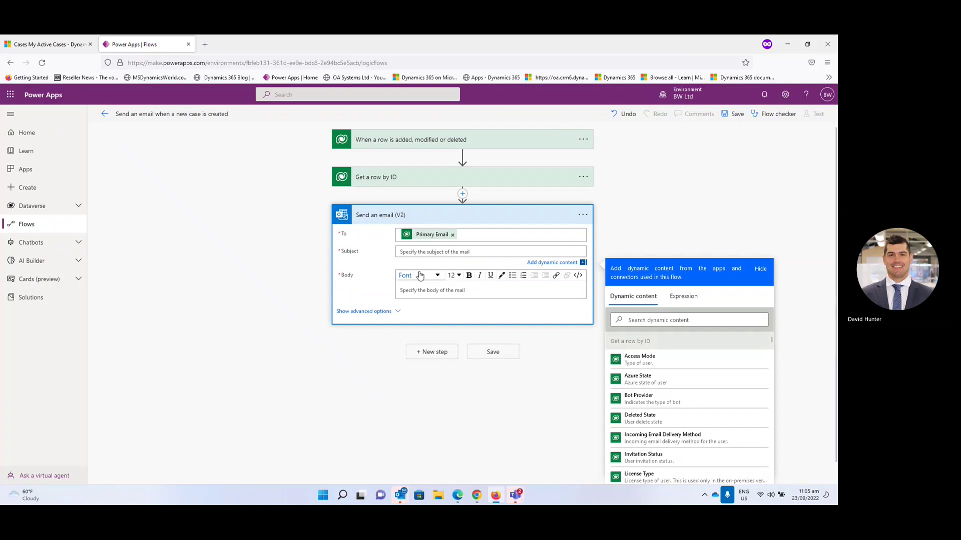
{"action": "type", "text": "A new "}
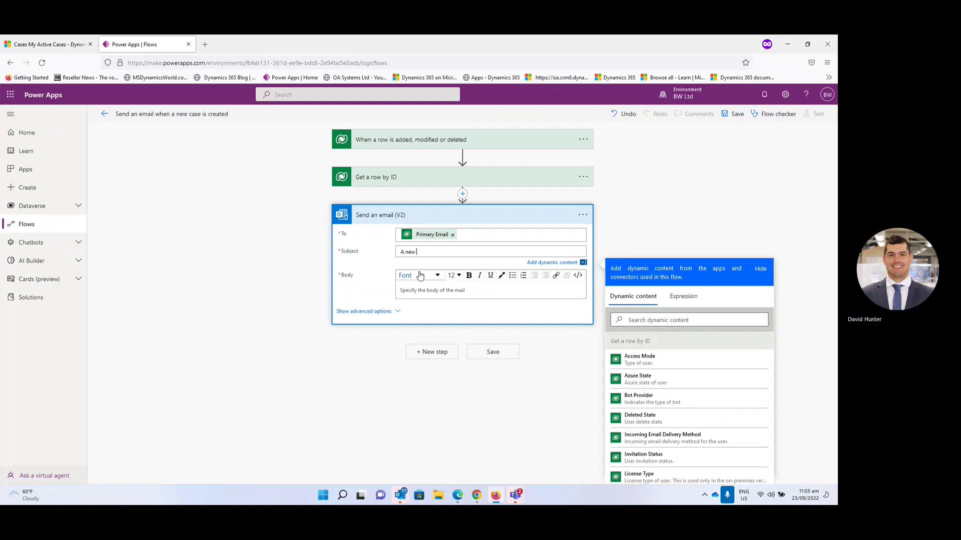
{"action": "type", "text": "case"}
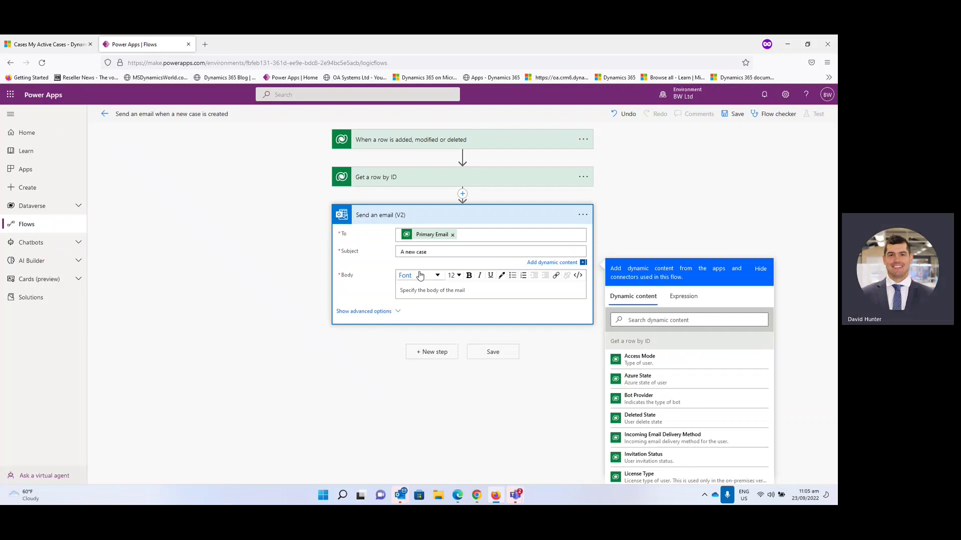
{"action": "type", "text": "created"}
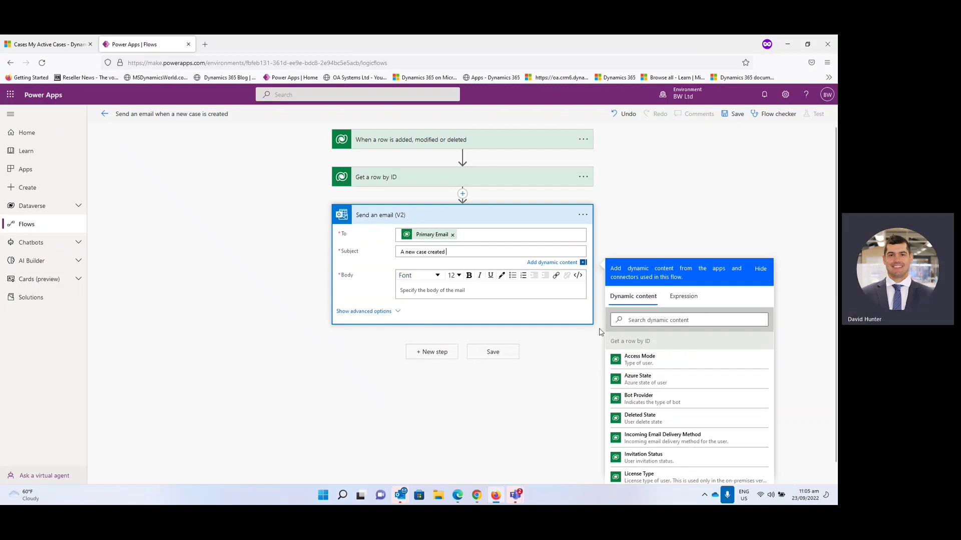
{"action": "left_click", "coordinate": [635, 323]}
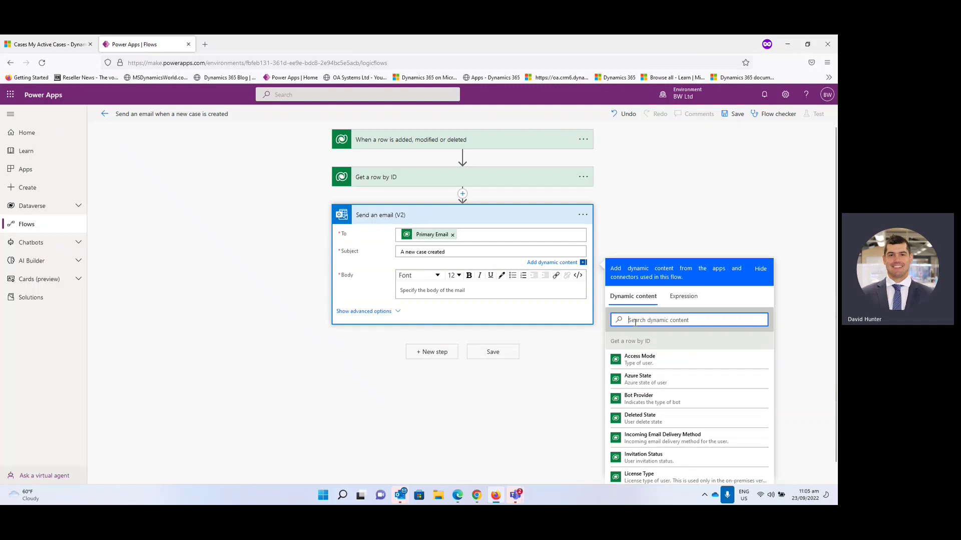
{"action": "type", "text": "case"}
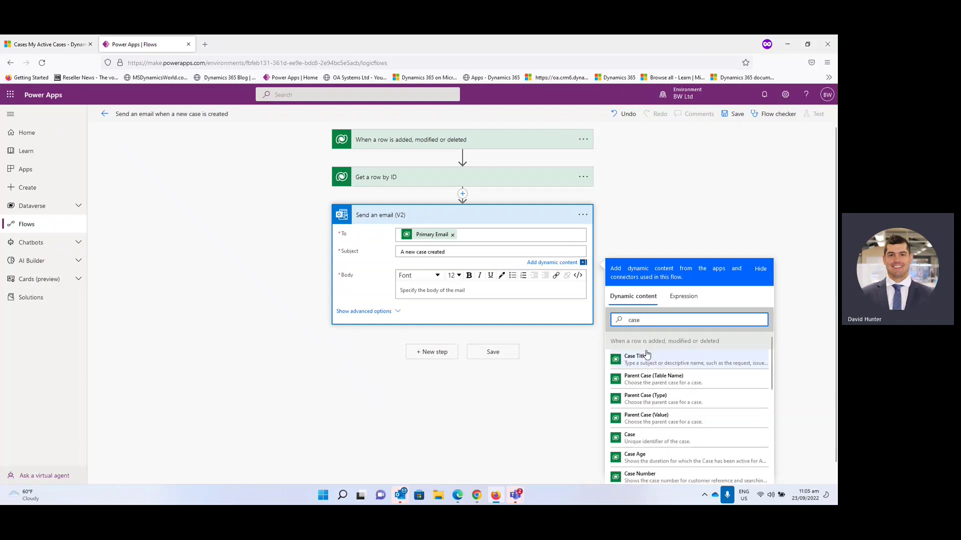
{"action": "left_click", "coordinate": [646, 358]}
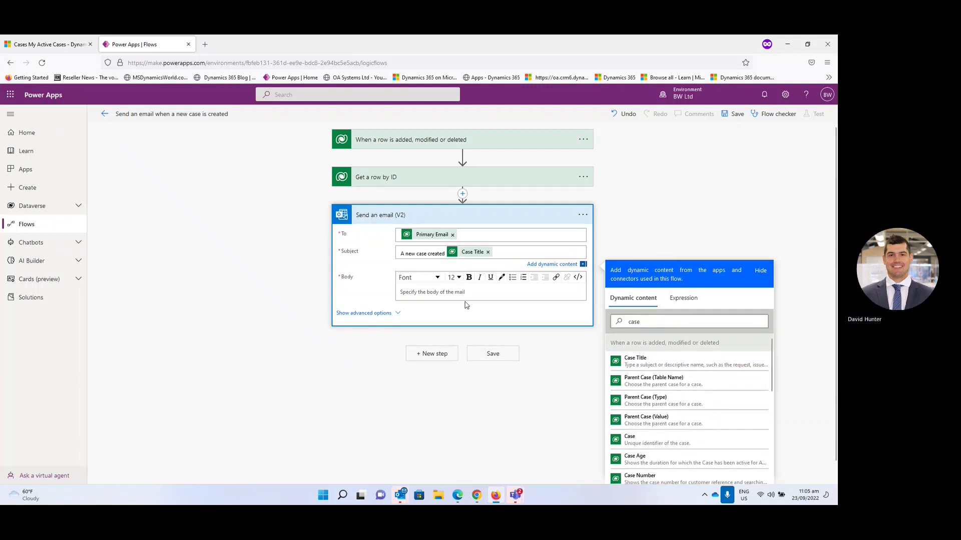
{"action": "left_click", "coordinate": [413, 292]}
Write body 'Hi' First Name, then the line 'A new case has been created, please contact them.'.
{"action": "type", "text": "Hi"}
{"action": "left_click", "coordinate": [631, 354]}
{"action": "type", "text": "fir"}
{"action": "left_click", "coordinate": [639, 394]}
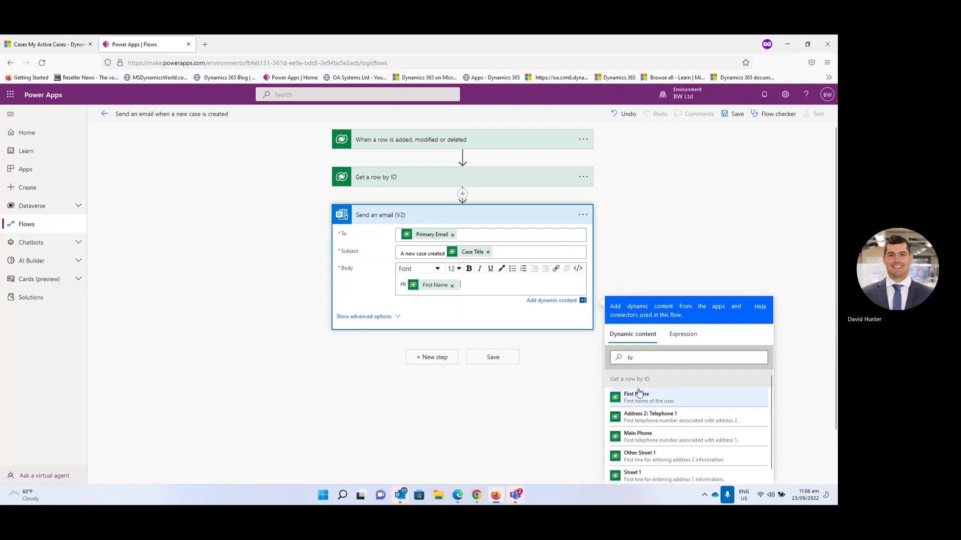
{"action": "key", "text": "Return"}
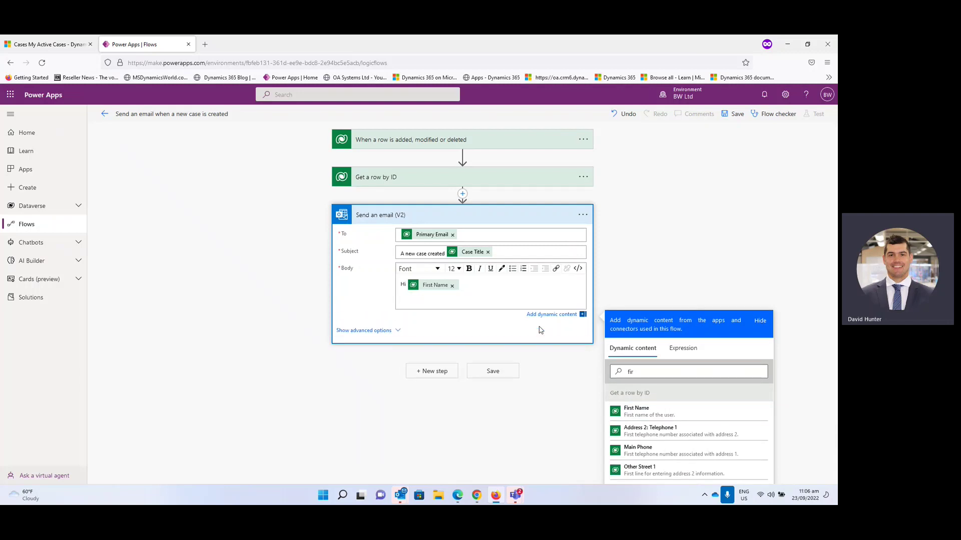
{"action": "type", "text": "A n"}
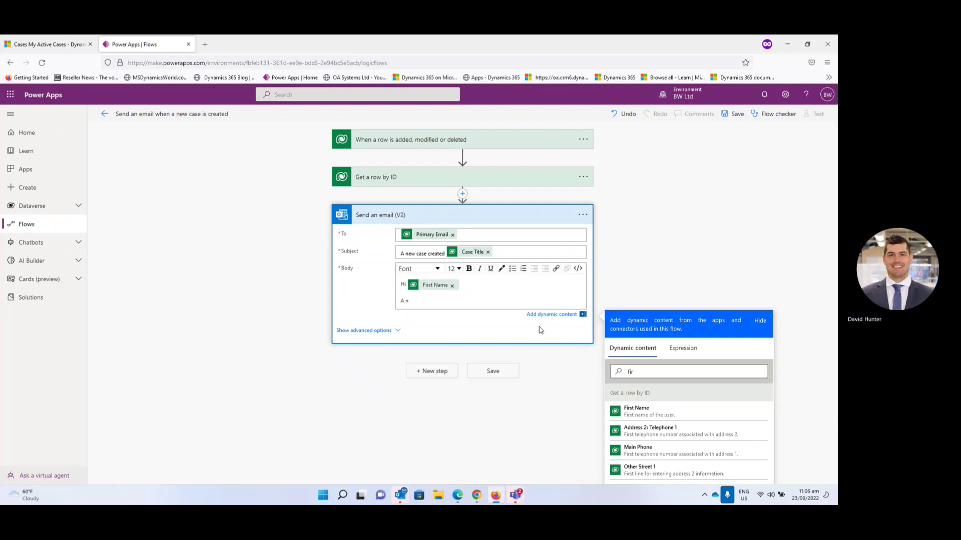
{"action": "type", "text": "ew case has been created"}
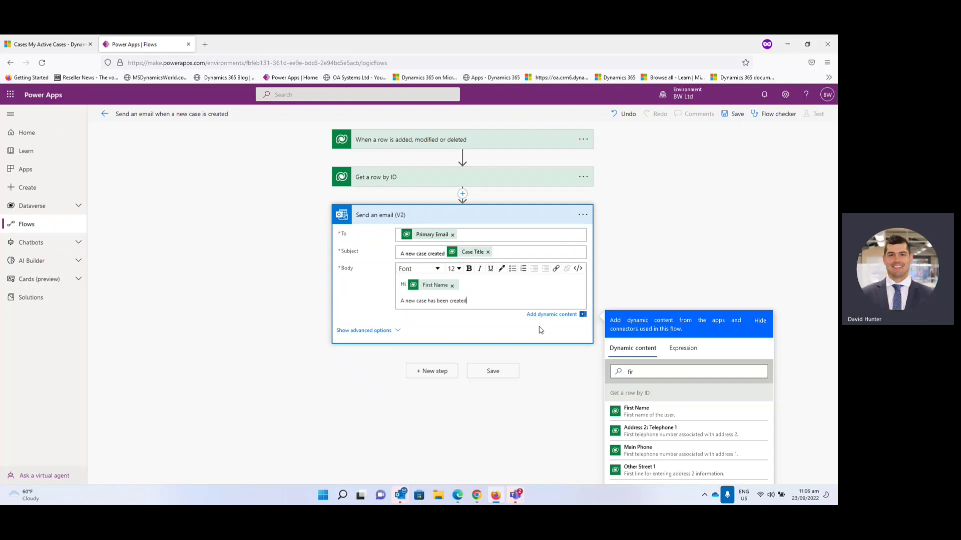
{"action": "type", "text": ", pleas"}
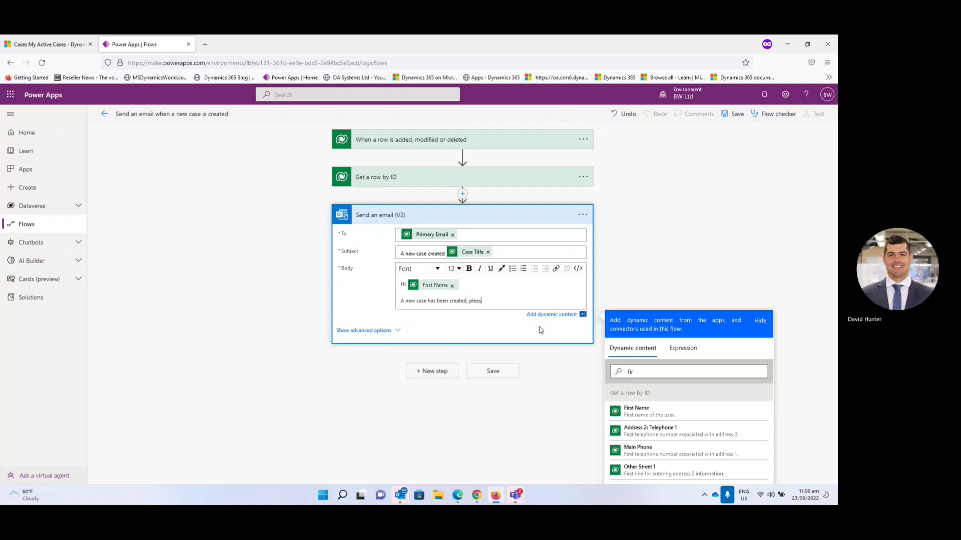
{"action": "type", "text": "e contact them."}
{"action": "key", "text": "Return"}
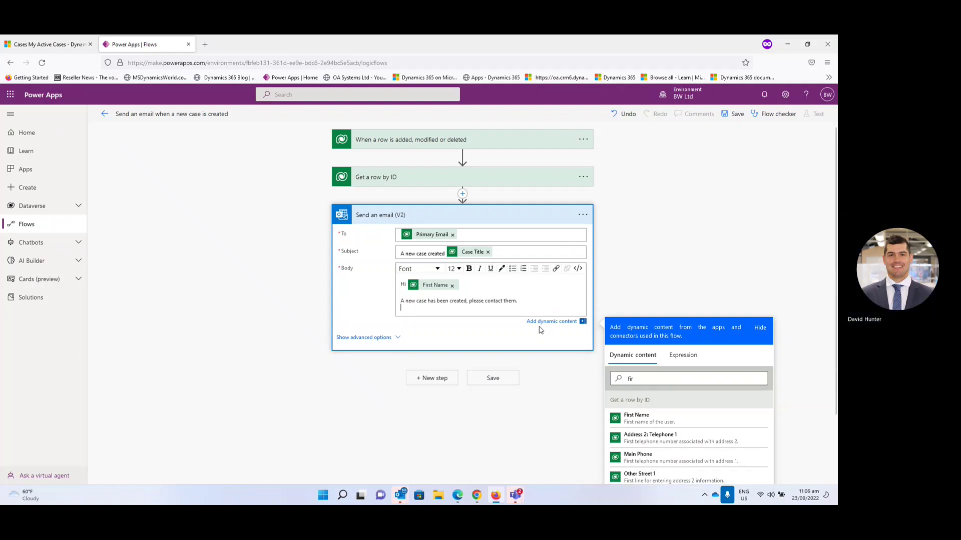
Insert the Case Number and Case Title tokens into the email body.
{"action": "left_click", "coordinate": [642, 379]}
{"action": "key", "text": "BackSpace"}
{"action": "key", "text": "BackSpace"}
{"action": "key", "text": "BackSpace"}
{"action": "type", "text": "case"}
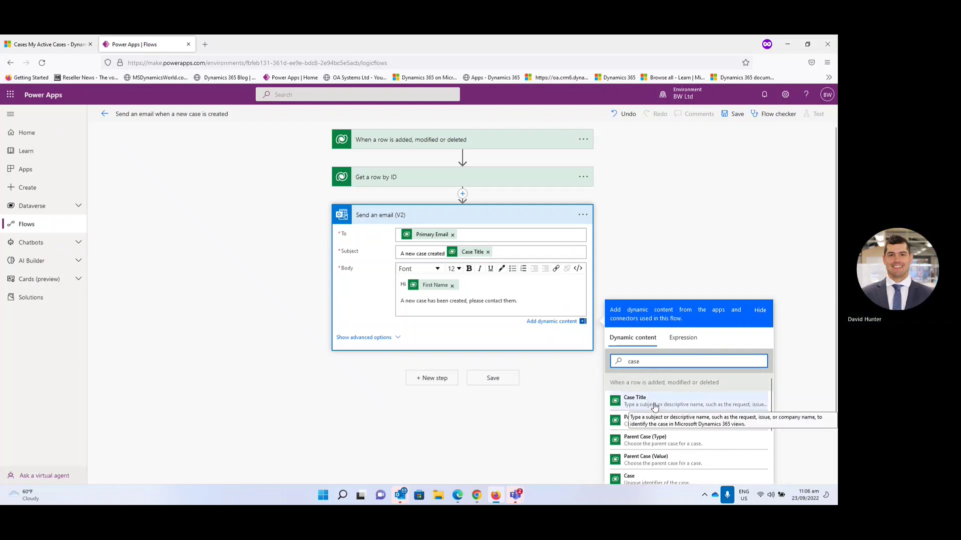
{"action": "type", "text": " num"}
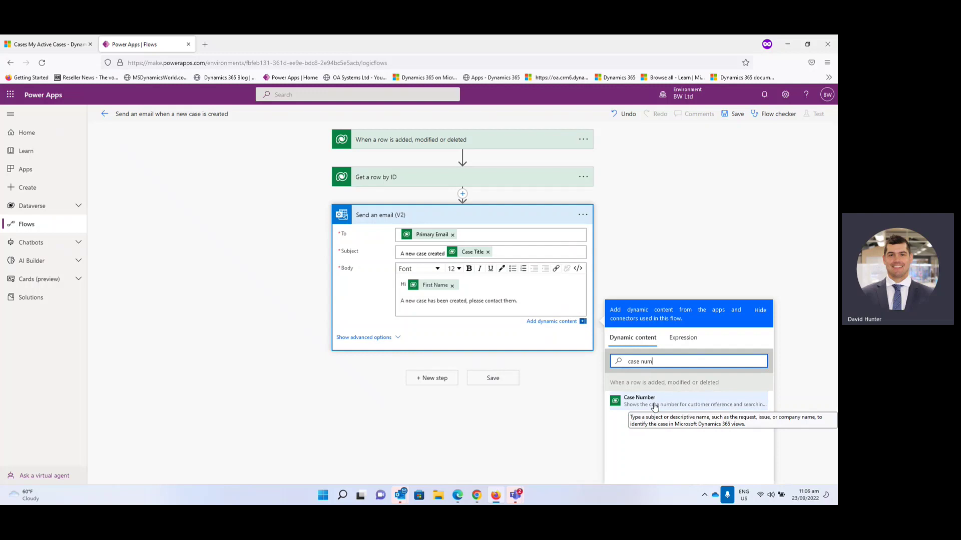
{"action": "left_click", "coordinate": [654, 407]}
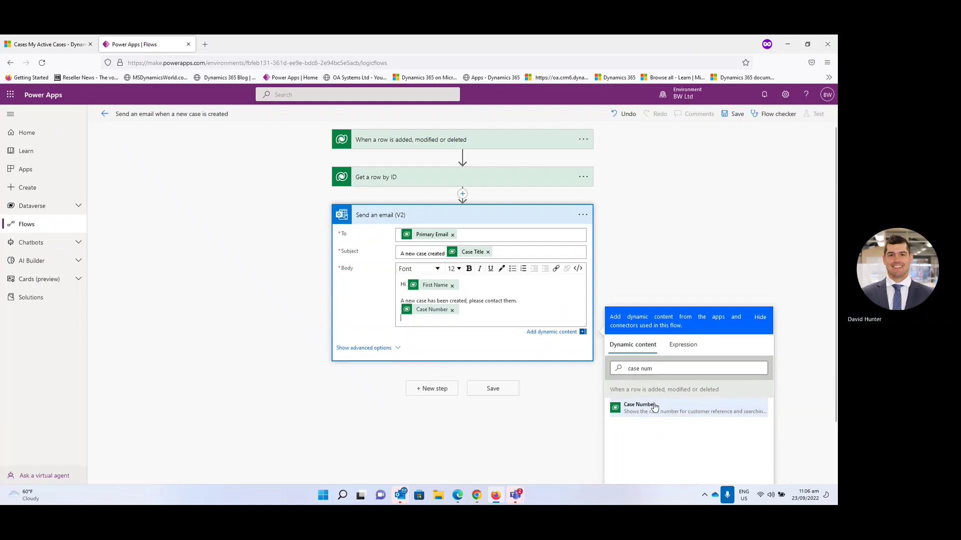
{"action": "left_click", "coordinate": [659, 369]}
{"action": "key", "text": "BackSpace"}
{"action": "key", "text": "BackSpace"}
{"action": "key", "text": "BackSpace"}
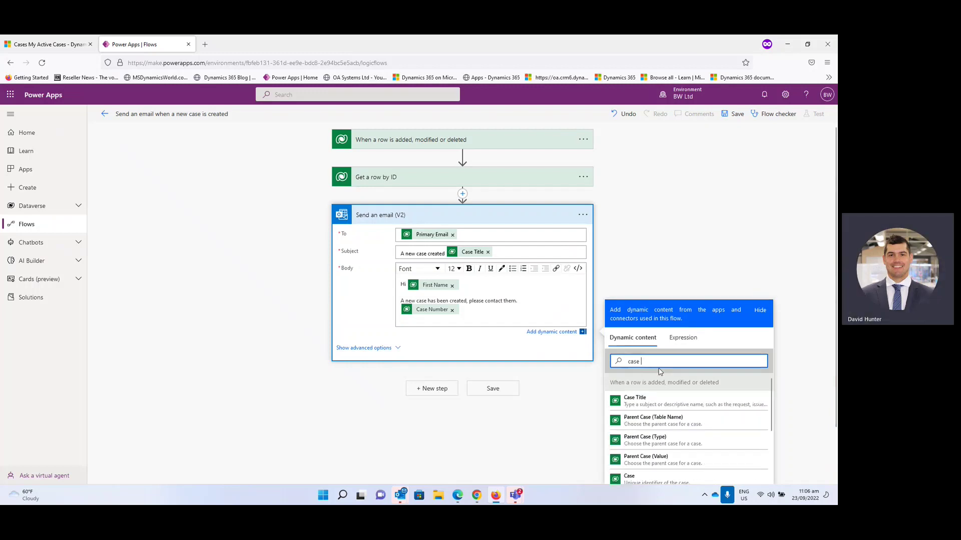
{"action": "left_click", "coordinate": [649, 402]}
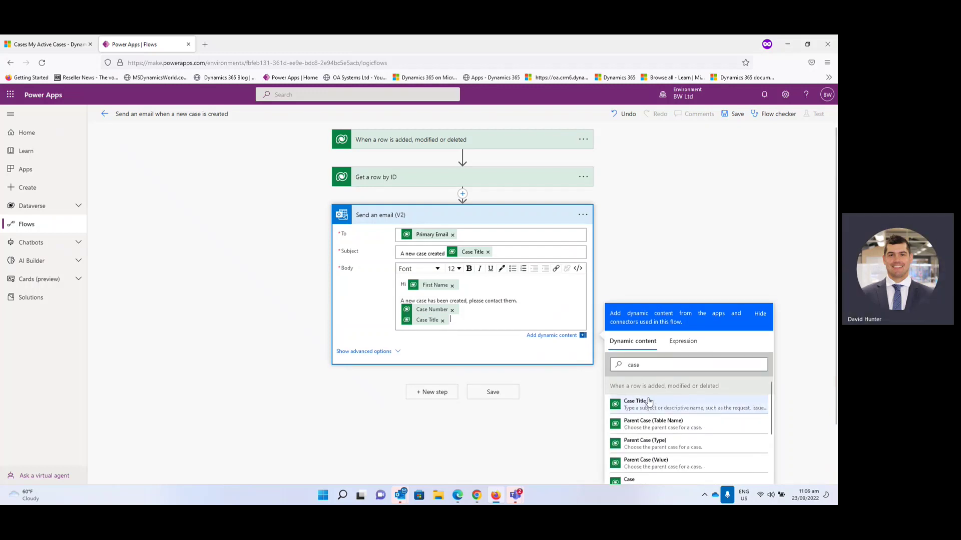
Add the Preferred Phone token to the body and save the flow.
{"action": "left_click", "coordinate": [641, 368]}
{"action": "key", "text": "BackSpace"}
{"action": "key", "text": "BackSpace"}
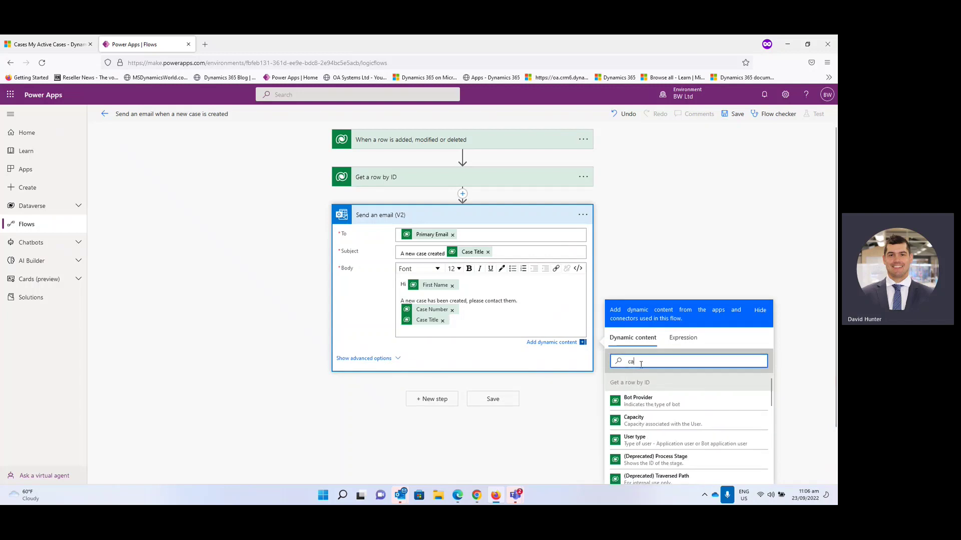
{"action": "key", "text": "BackSpace"}
{"action": "key", "text": "BackSpace"}
{"action": "type", "text": "ph"}
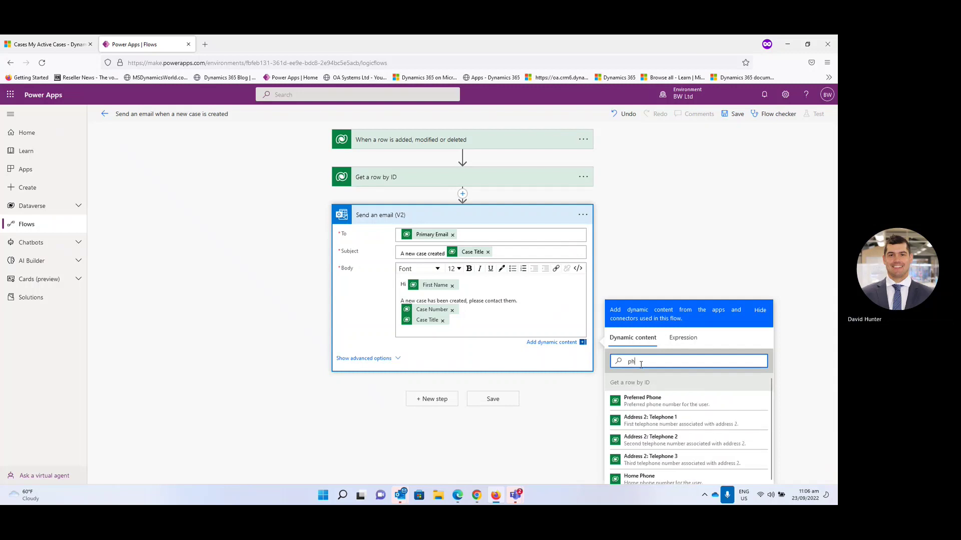
{"action": "type", "text": "one"}
{"action": "left_click", "coordinate": [656, 400]}
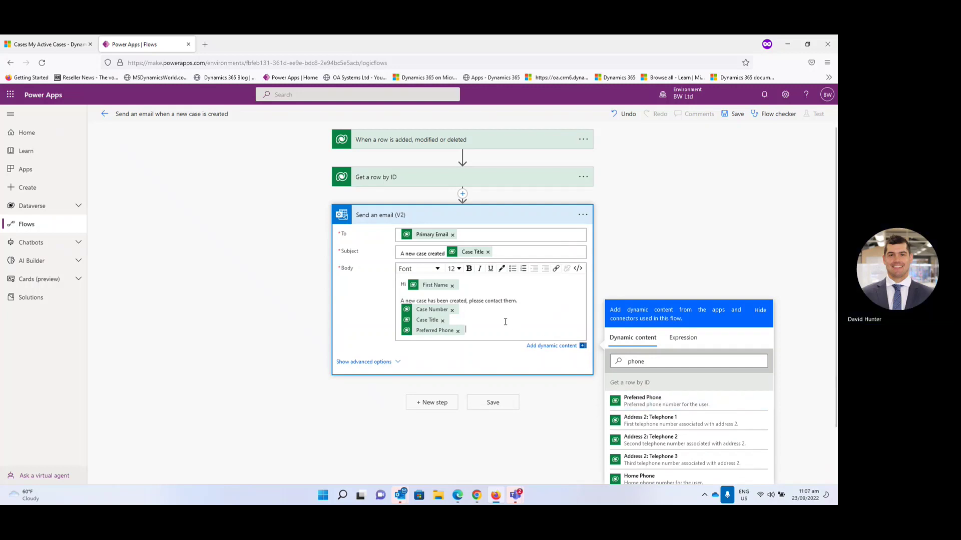
{"action": "left_click", "coordinate": [494, 403]}
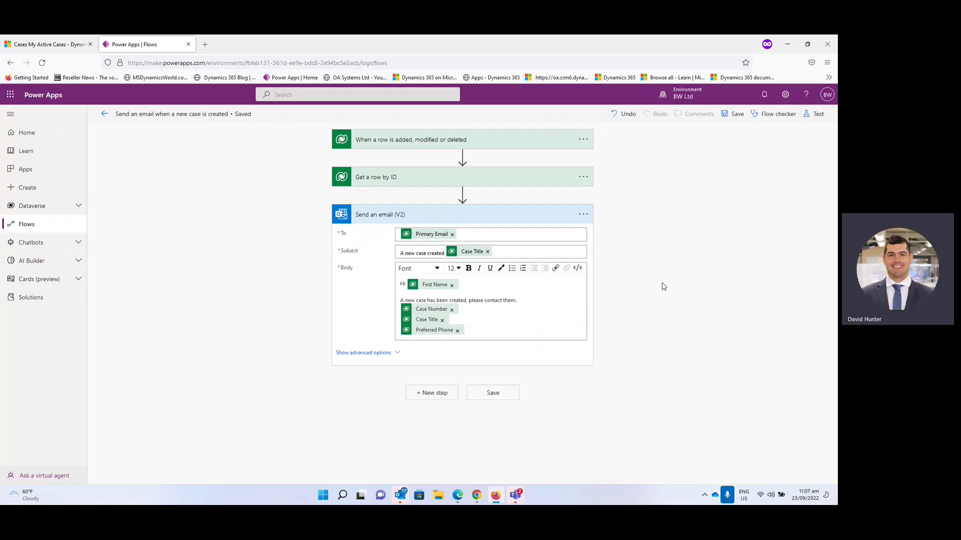
Run a manual test of the flow, waiting for a new case to trigger it.
{"action": "left_click", "coordinate": [817, 116]}
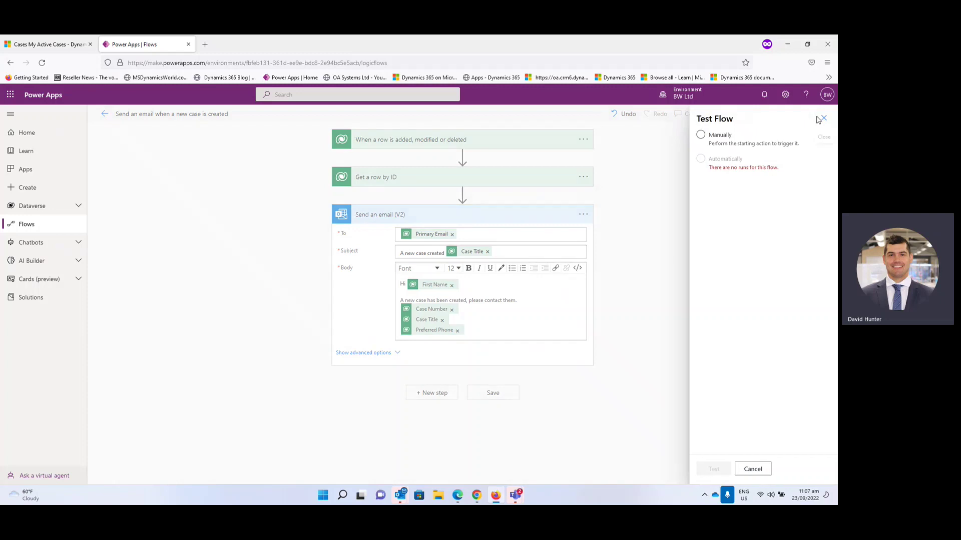
{"action": "left_click", "coordinate": [701, 139]}
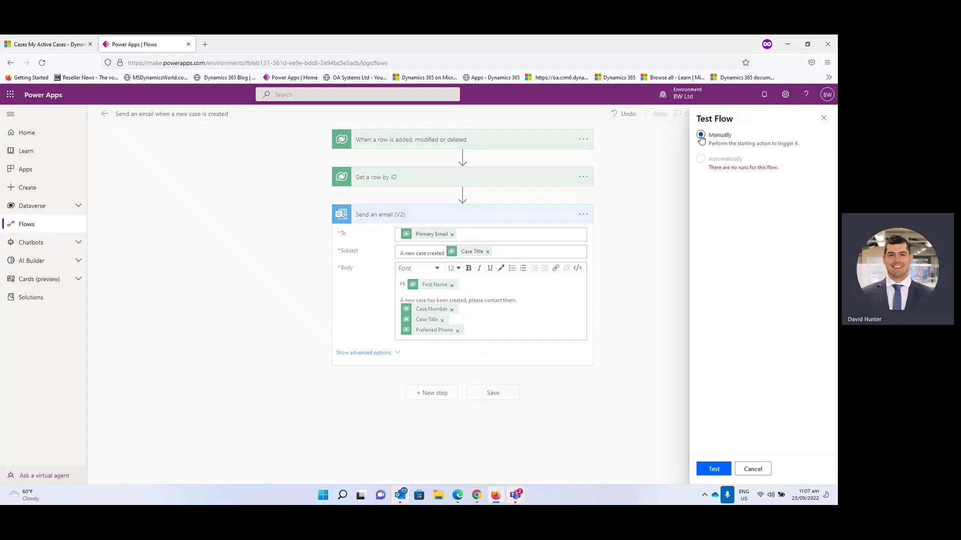
{"action": "left_click", "coordinate": [713, 470]}
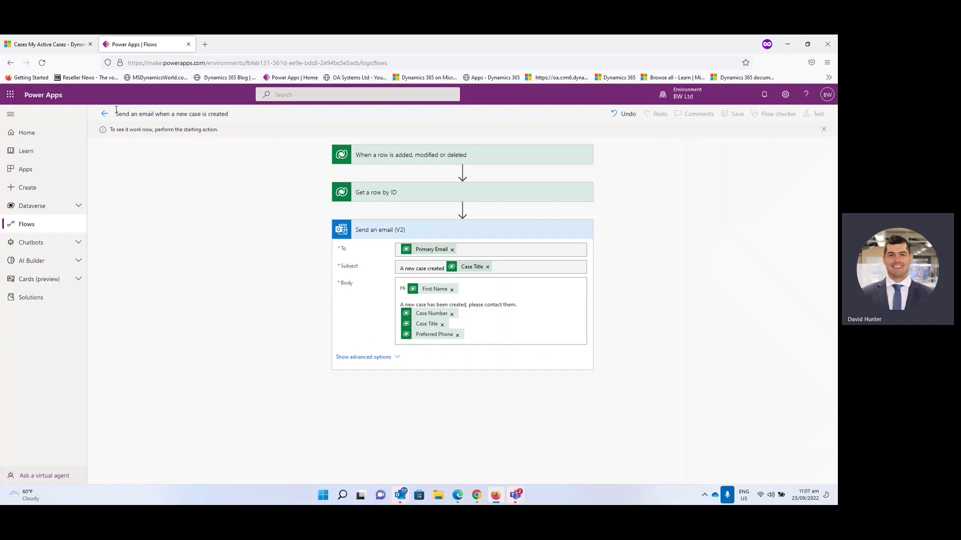
From the active cases list, start a new case titled 'New Case'.
{"action": "left_click", "coordinate": [68, 46]}
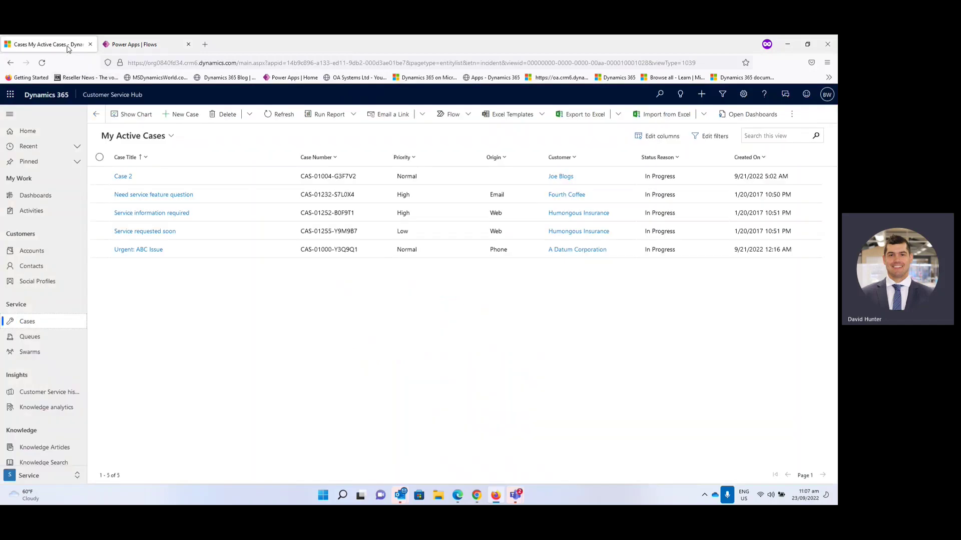
{"action": "left_click", "coordinate": [181, 117]}
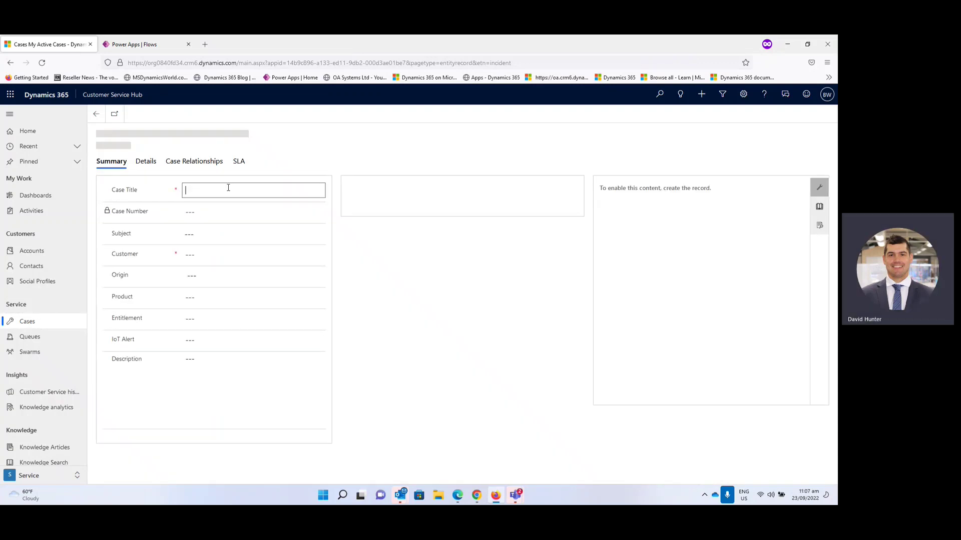
{"action": "type", "text": "New Case"}
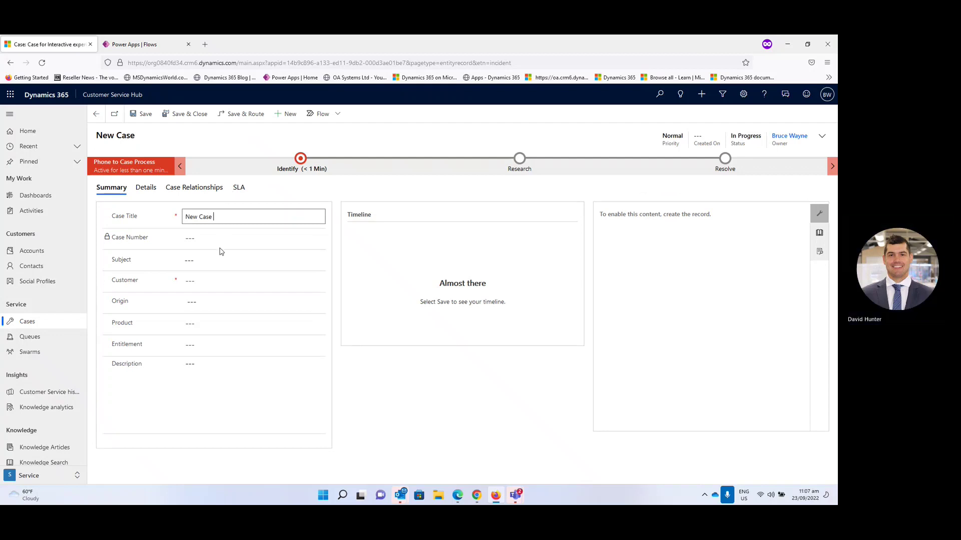
Set the case subject to Service and the customer to Adventure Works.
{"action": "left_click", "coordinate": [221, 261]}
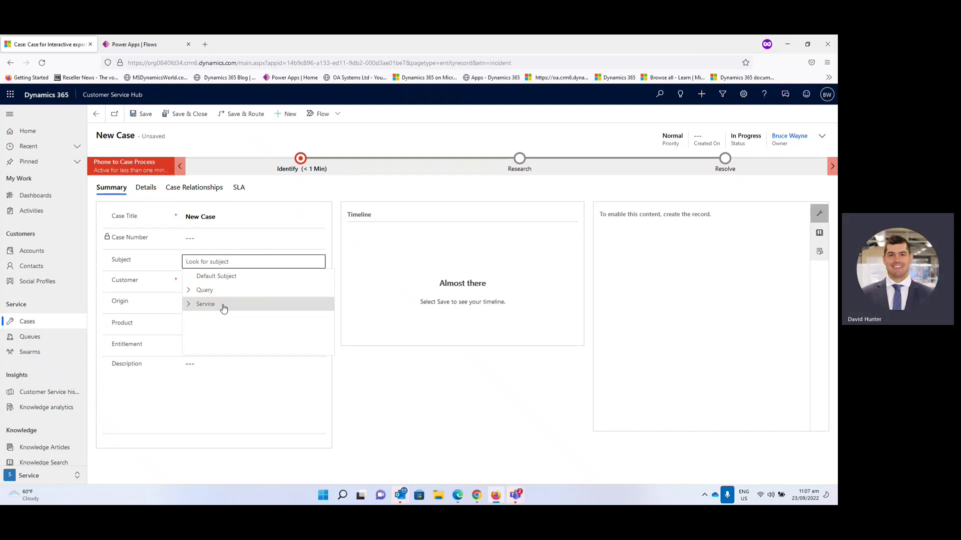
{"action": "left_click", "coordinate": [223, 305]}
{"action": "left_click", "coordinate": [214, 281]}
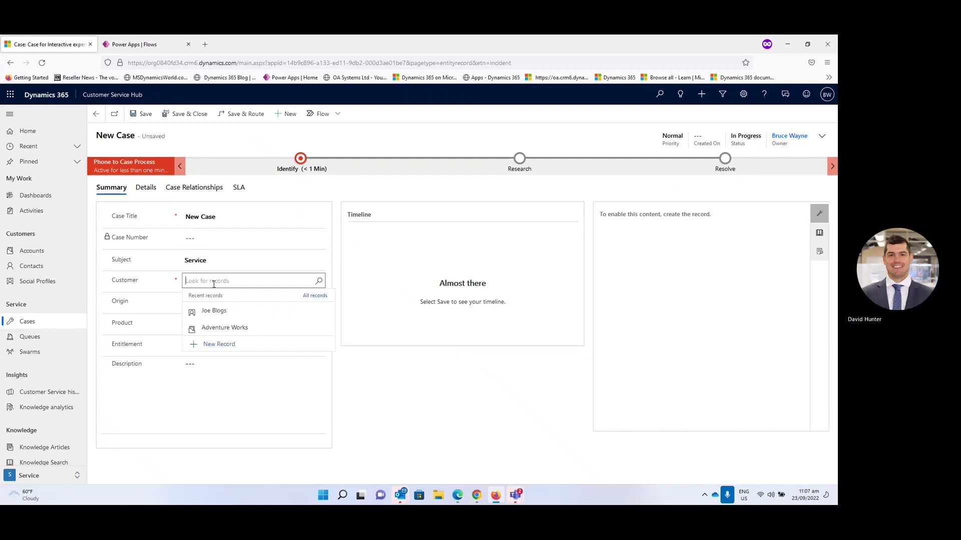
{"action": "left_click", "coordinate": [225, 329]}
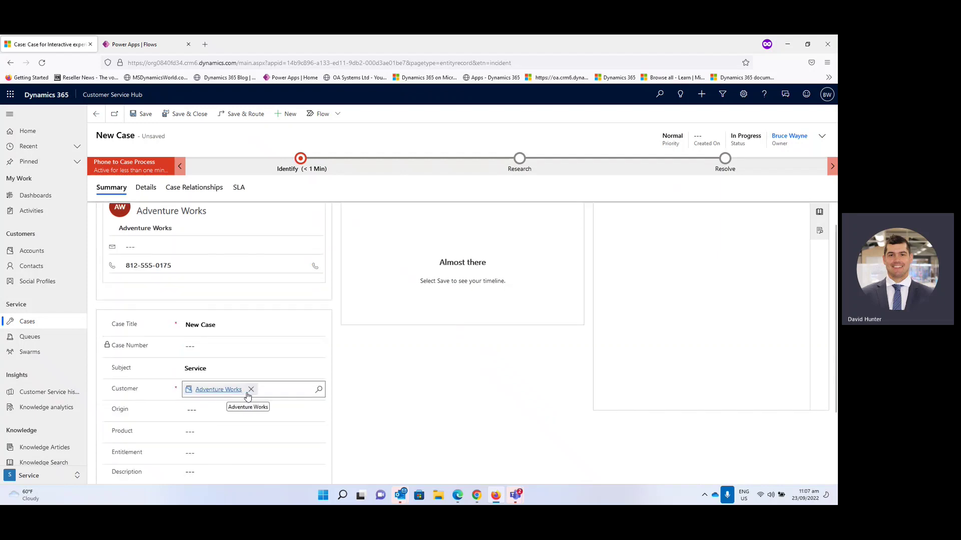
{"action": "scroll", "coordinate": [307, 417], "scroll_direction": "down", "scroll_amount": 1}
{"action": "scroll", "coordinate": [310, 408], "scroll_direction": "down", "scroll_amount": 1}
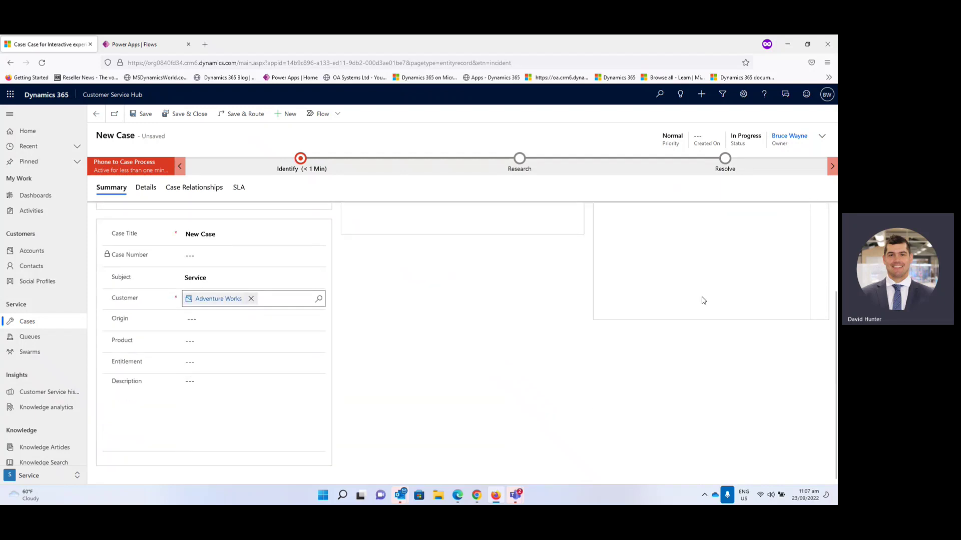
Replace the case owner in the header with another user found by name search, then save and close the case.
{"action": "left_click", "coordinate": [823, 140]}
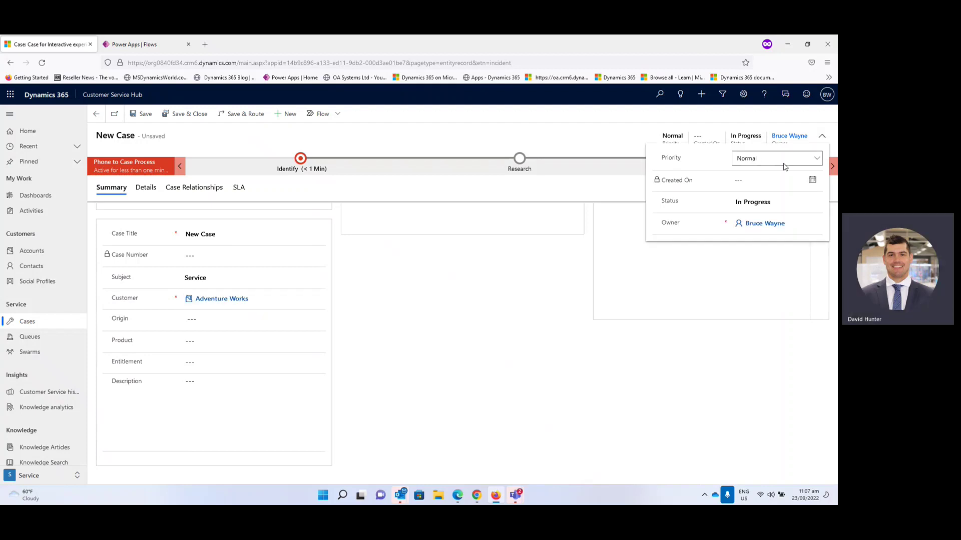
{"action": "left_click", "coordinate": [789, 224]}
{"action": "left_click", "coordinate": [776, 224]}
{"action": "type", "text": "j"}
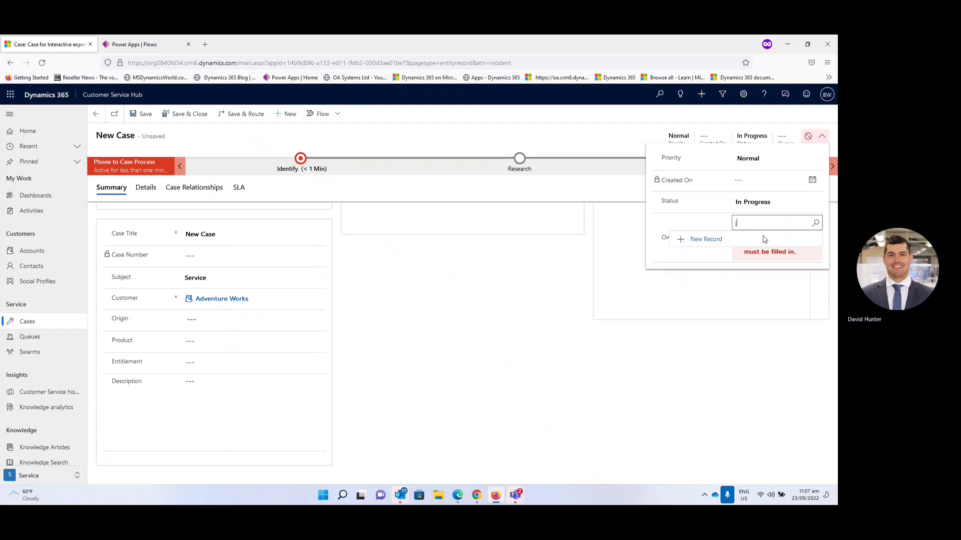
{"action": "type", "text": "ose"}
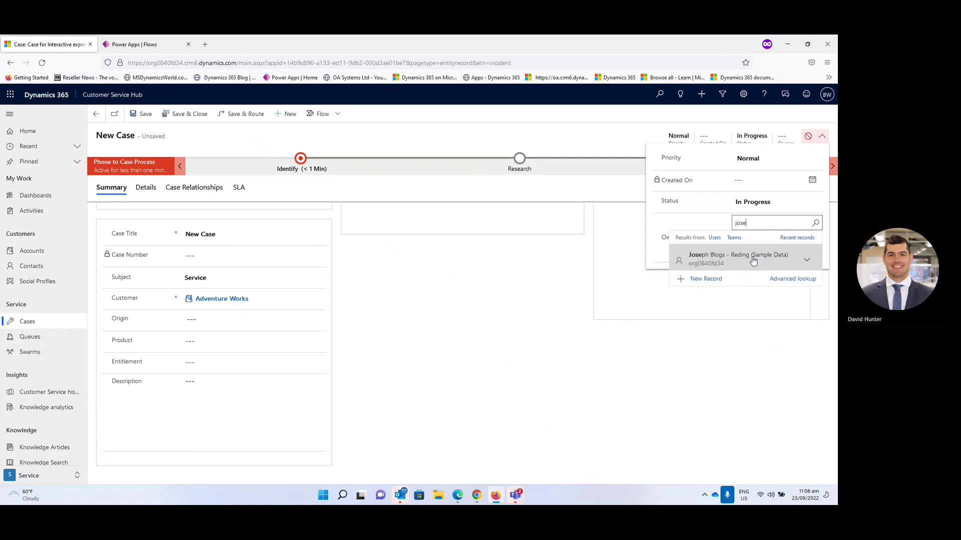
{"action": "left_click", "coordinate": [753, 261]}
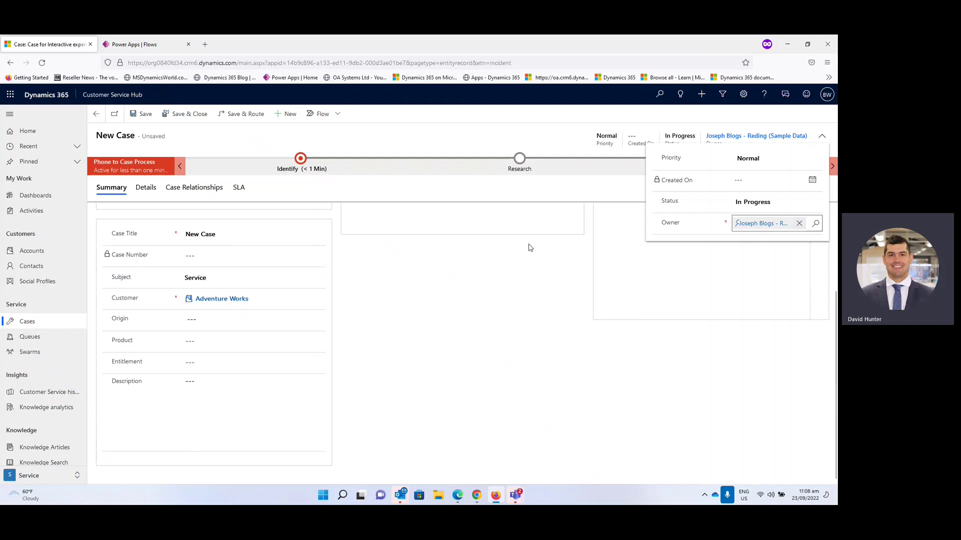
{"action": "left_click", "coordinate": [346, 258]}
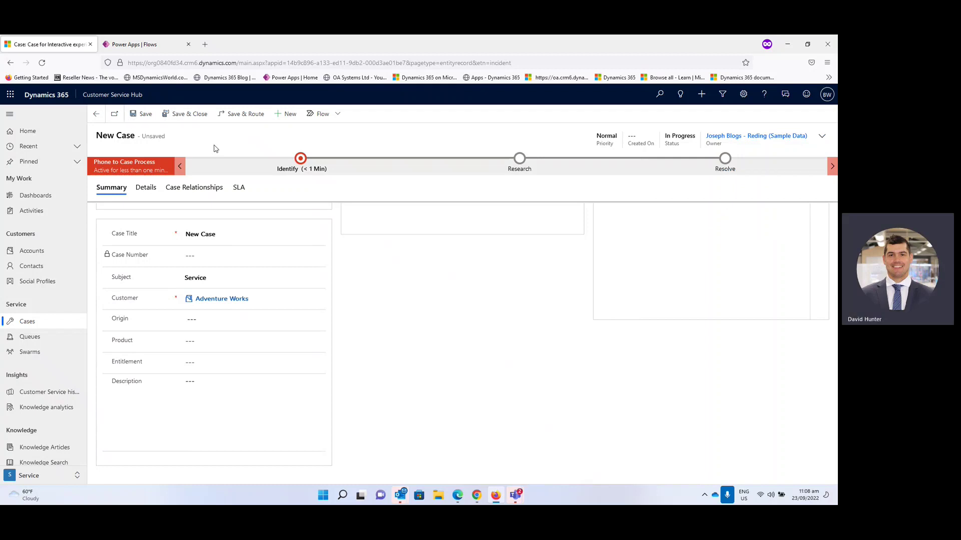
{"action": "left_click", "coordinate": [195, 122]}
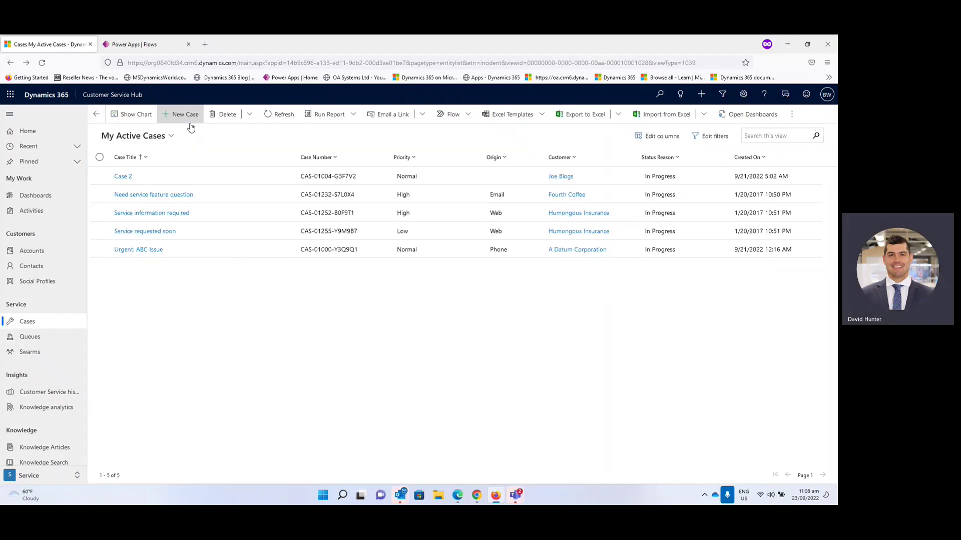
Go back to the 'Send an email when a new case is created' flow to check the test run.
{"action": "left_click", "coordinate": [153, 48]}
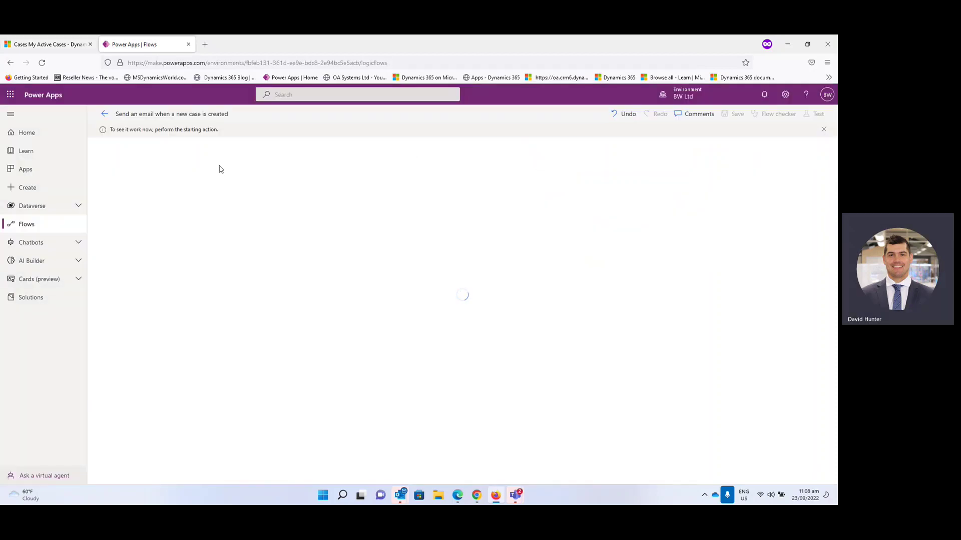